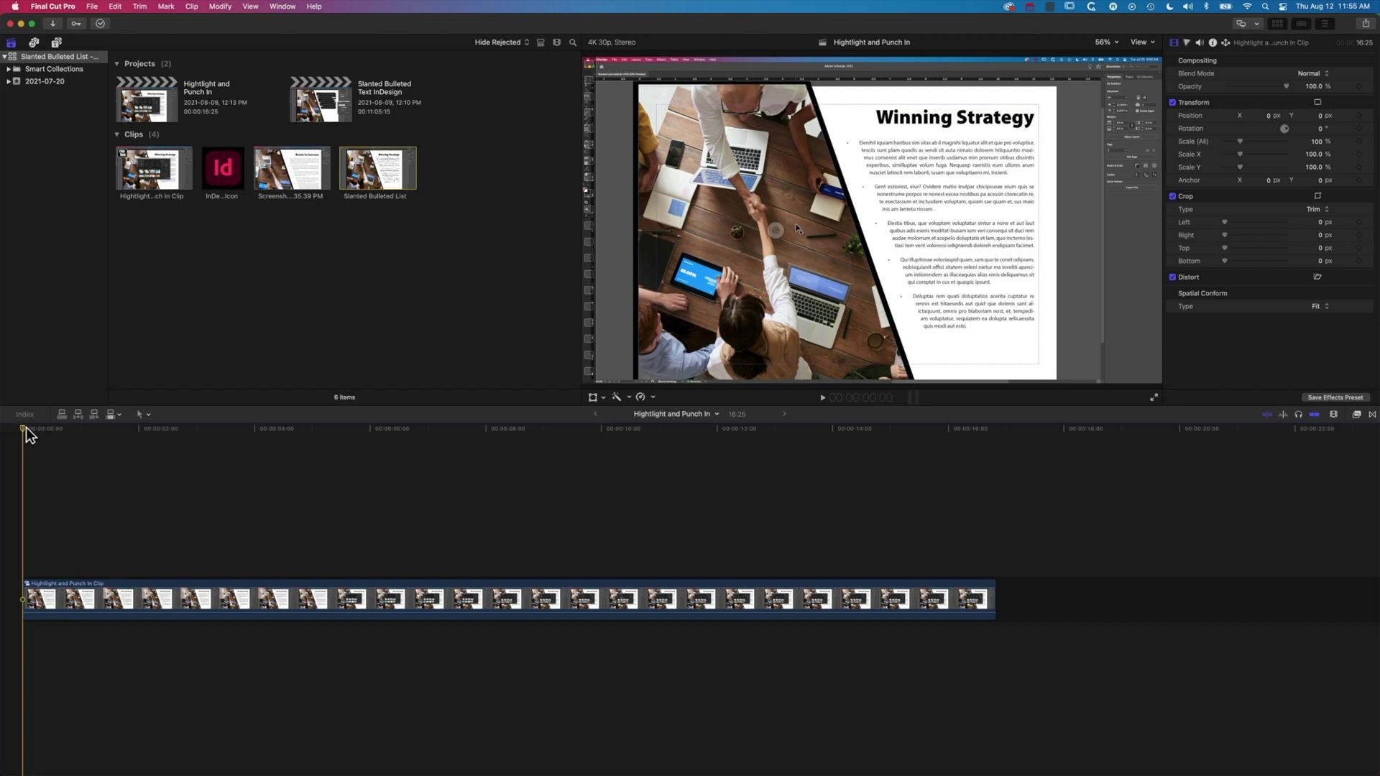
# Move the playhead to about 4:14, where the InDesign File menu appears.
pyautogui.moveTo(26, 427); pyautogui.dragTo(373, 445)
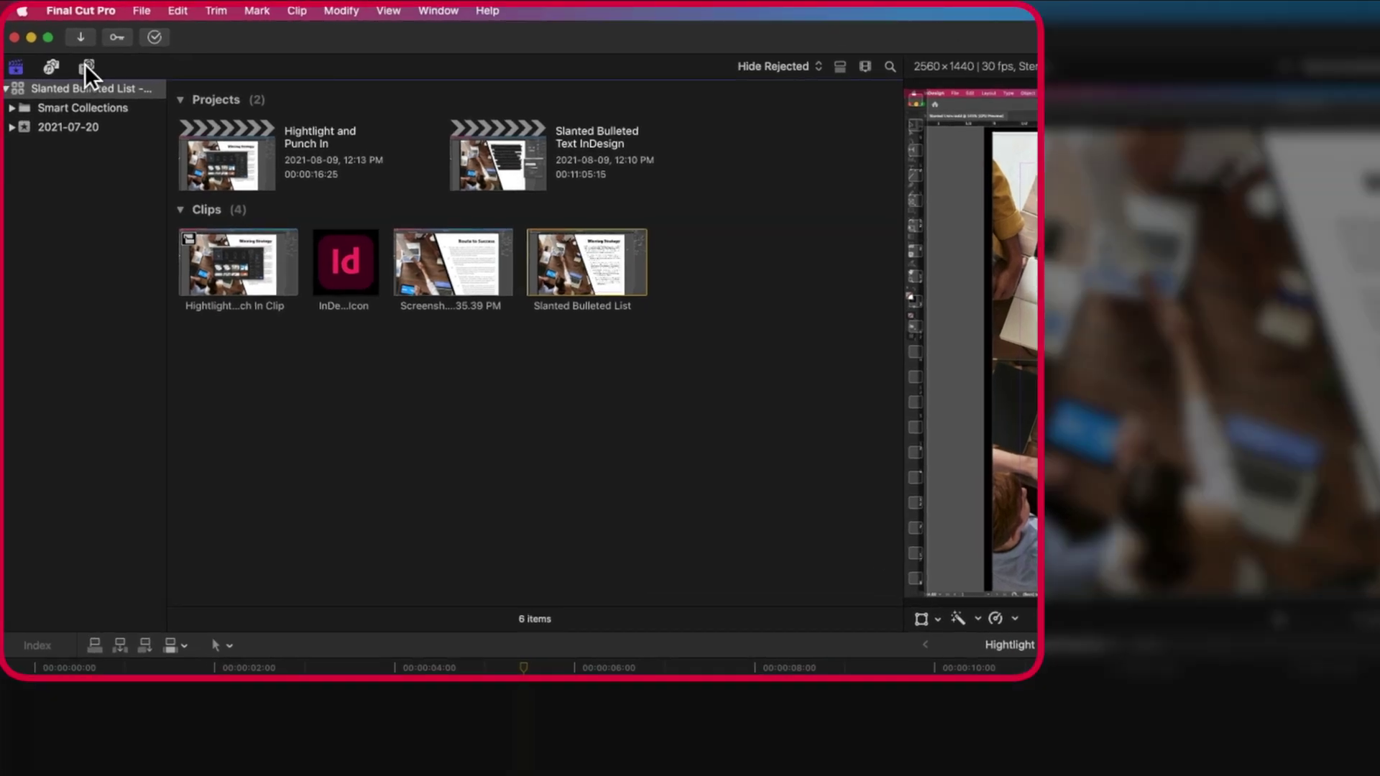
# Place the MarkUp Focus Area title on the timeline above the main clip.
pyautogui.click(67, 51)
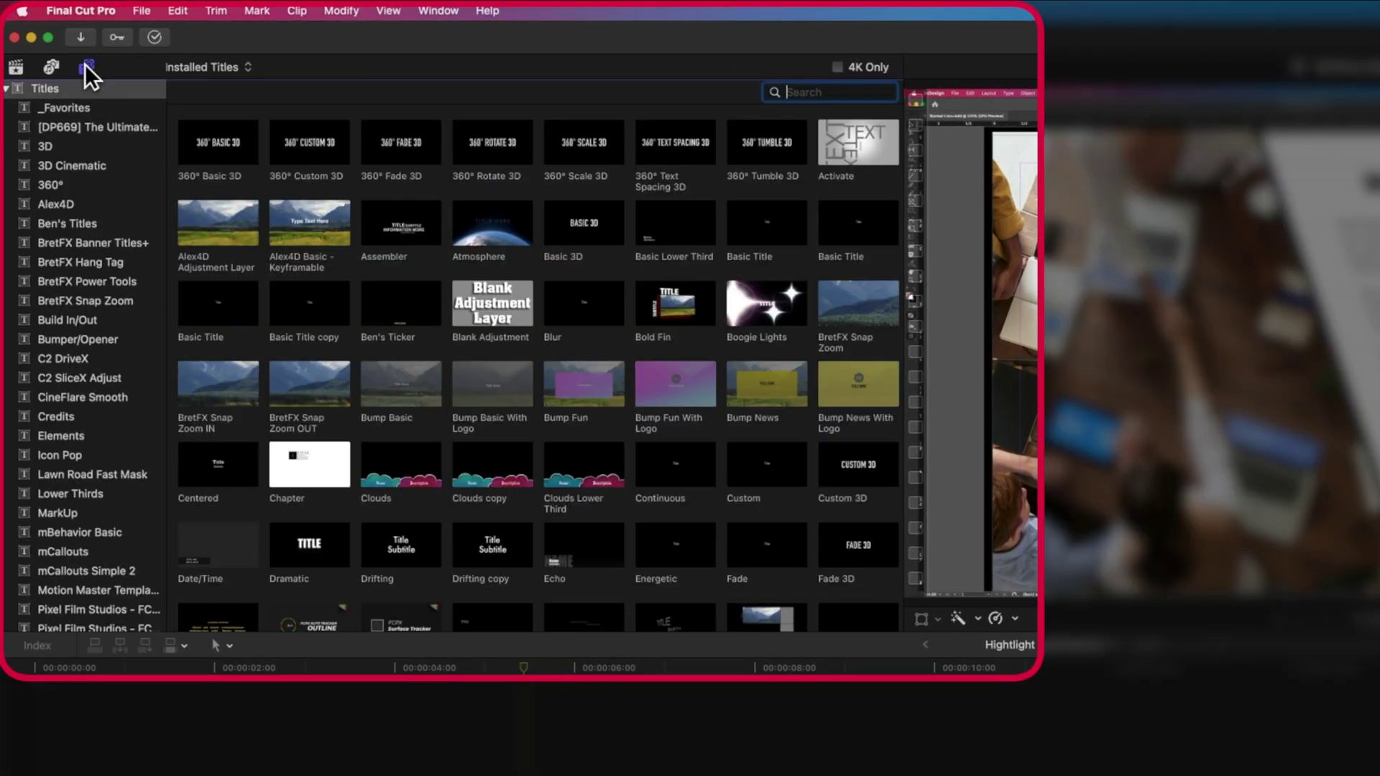
pyautogui.click(63, 511)
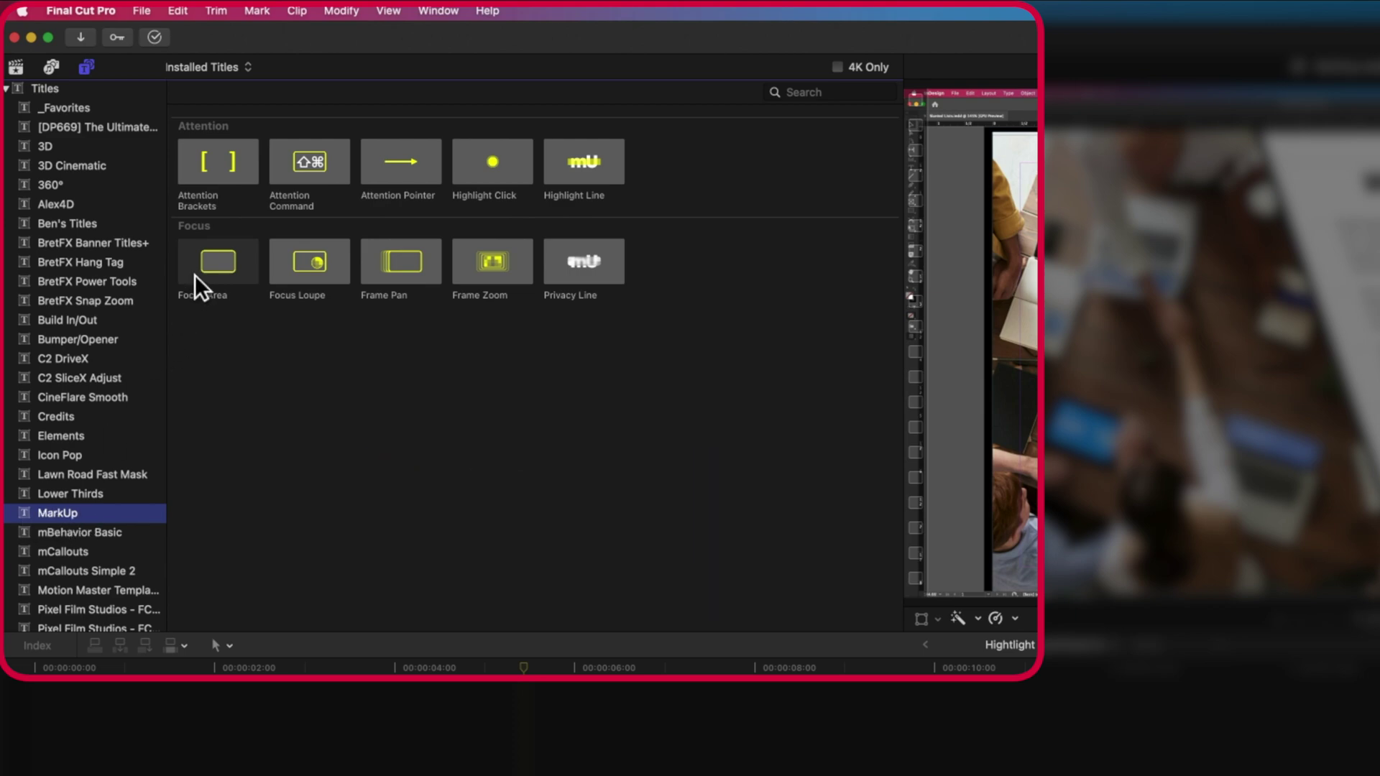
pyautogui.moveTo(205, 261); pyautogui.dragTo(396, 759)
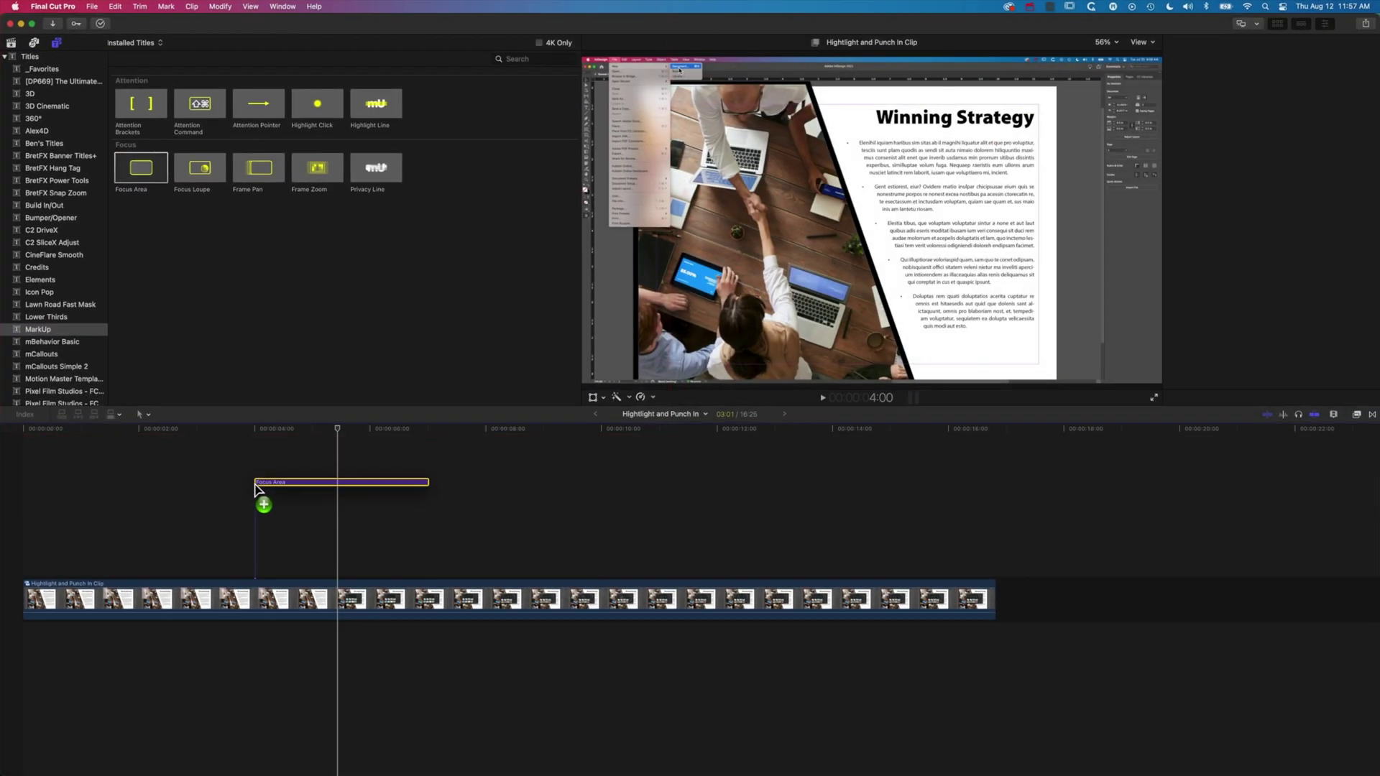
pyautogui.moveTo(255, 489); pyautogui.dragTo(300, 572)
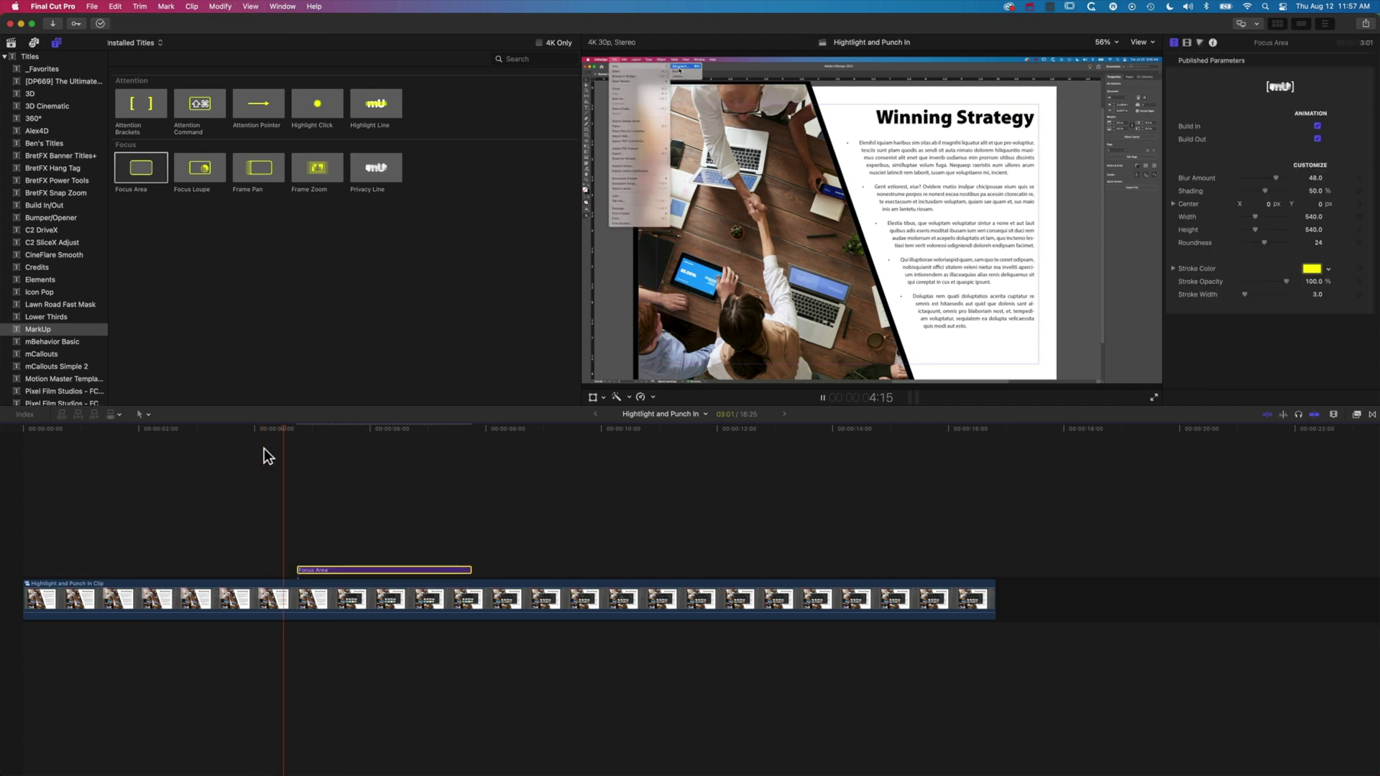
# Preview the new focus area effect up to its fully blurred frame.
pyautogui.press('space')
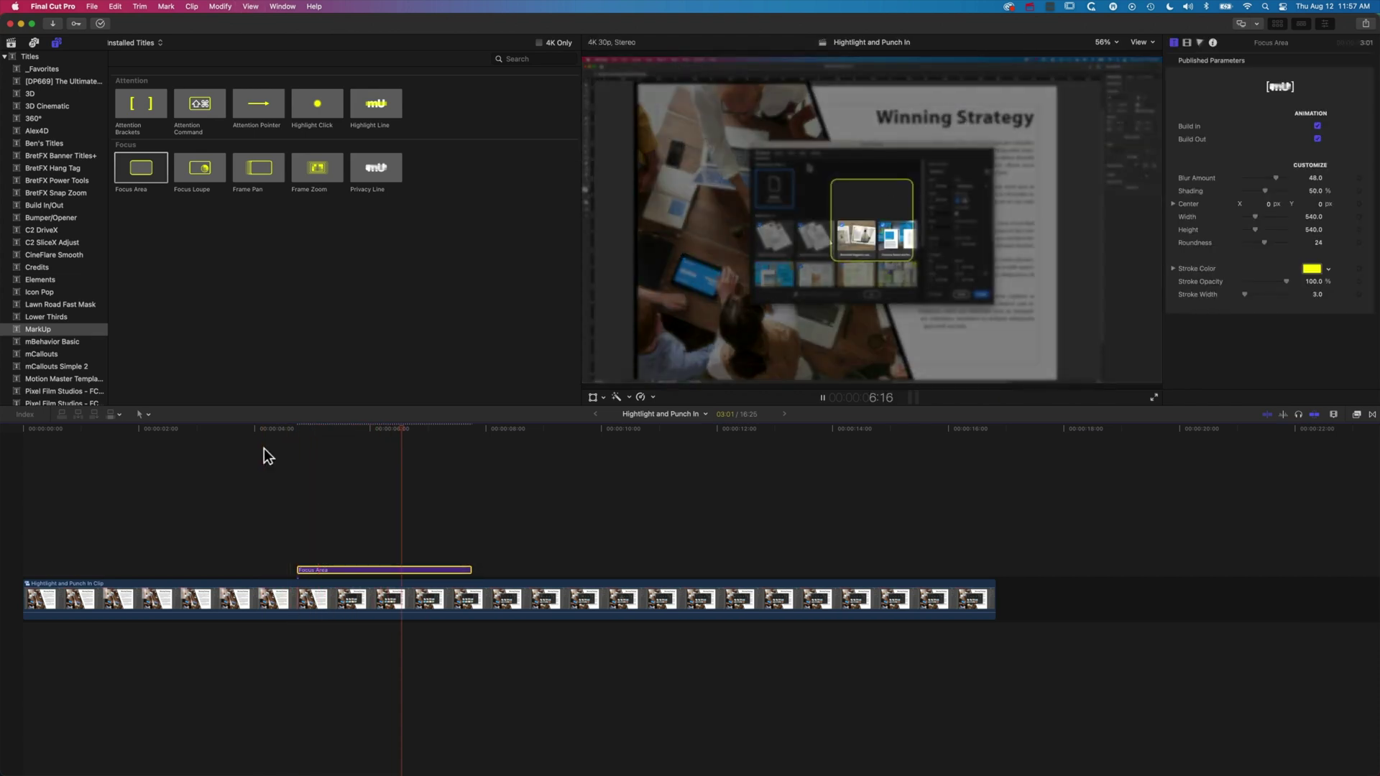
pyautogui.click(323, 430)
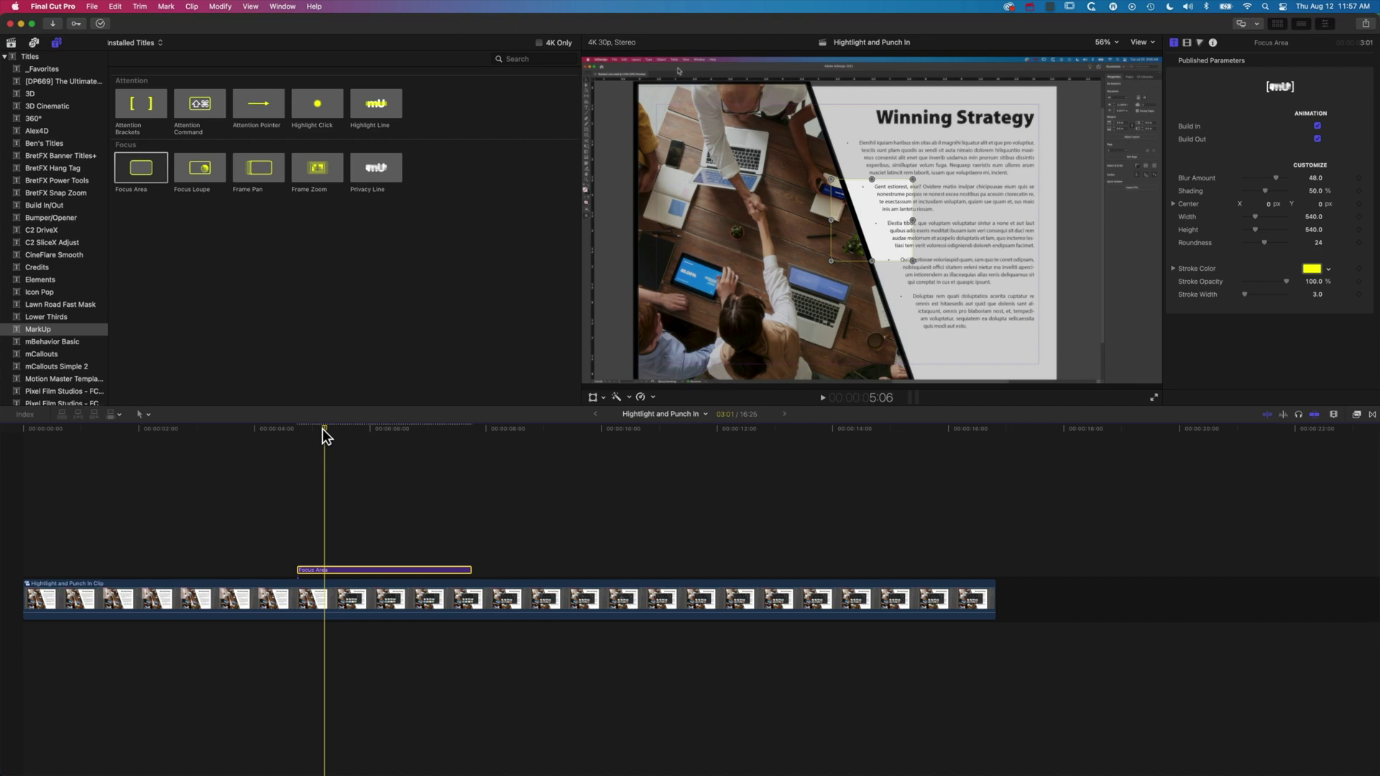
pyautogui.press('space')
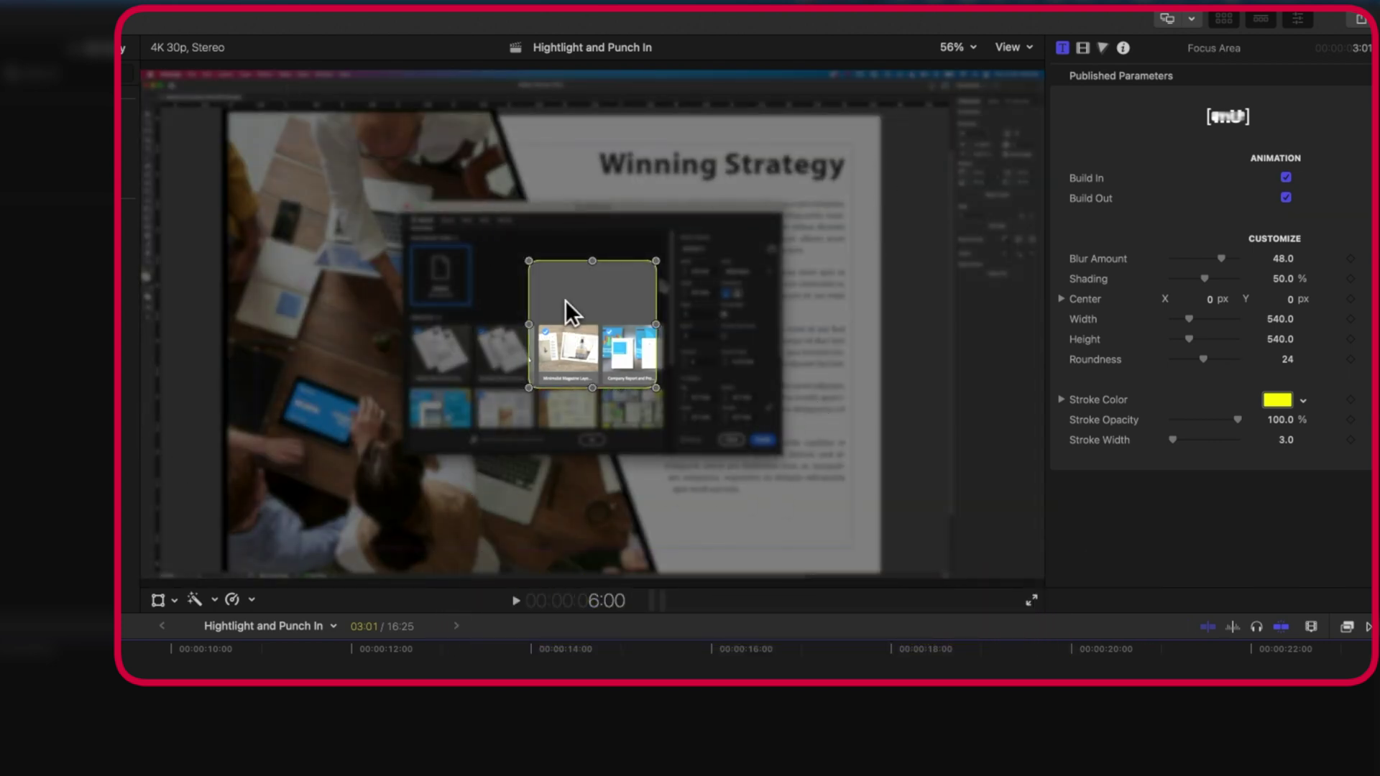
# Resize the focus area to 1772.9 by 1170.7 around the New Document dialog, with Center at 0, 0.
pyautogui.moveTo(528, 321); pyautogui.dragTo(388, 333)
pyautogui.moveTo(593, 260); pyautogui.dragTo(588, 185)
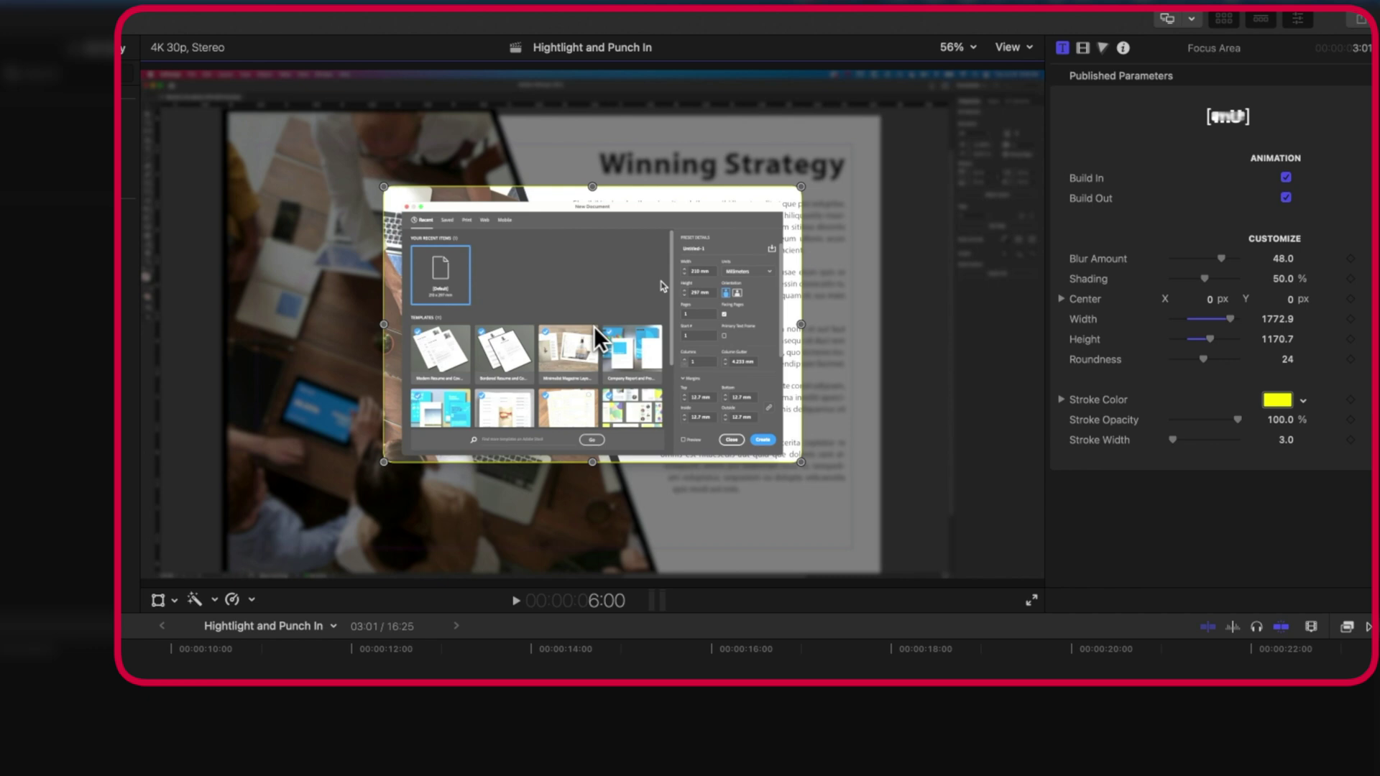
pyautogui.moveTo(594, 326)
pyautogui.mouseDown()
pyautogui.moveTo(637, 325)
pyautogui.moveTo(592, 353)
pyautogui.moveTo(595, 335)
pyautogui.mouseUp()
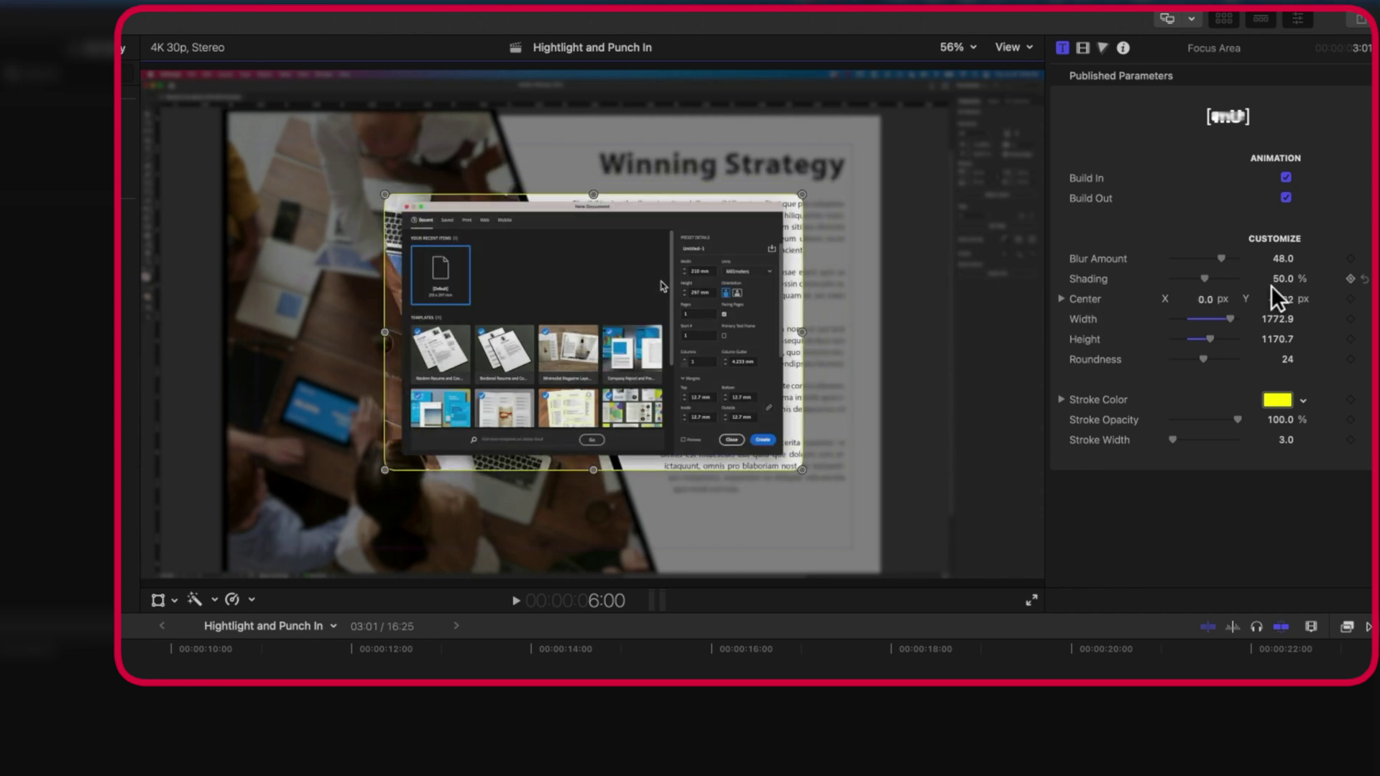
pyautogui.click(1366, 299)
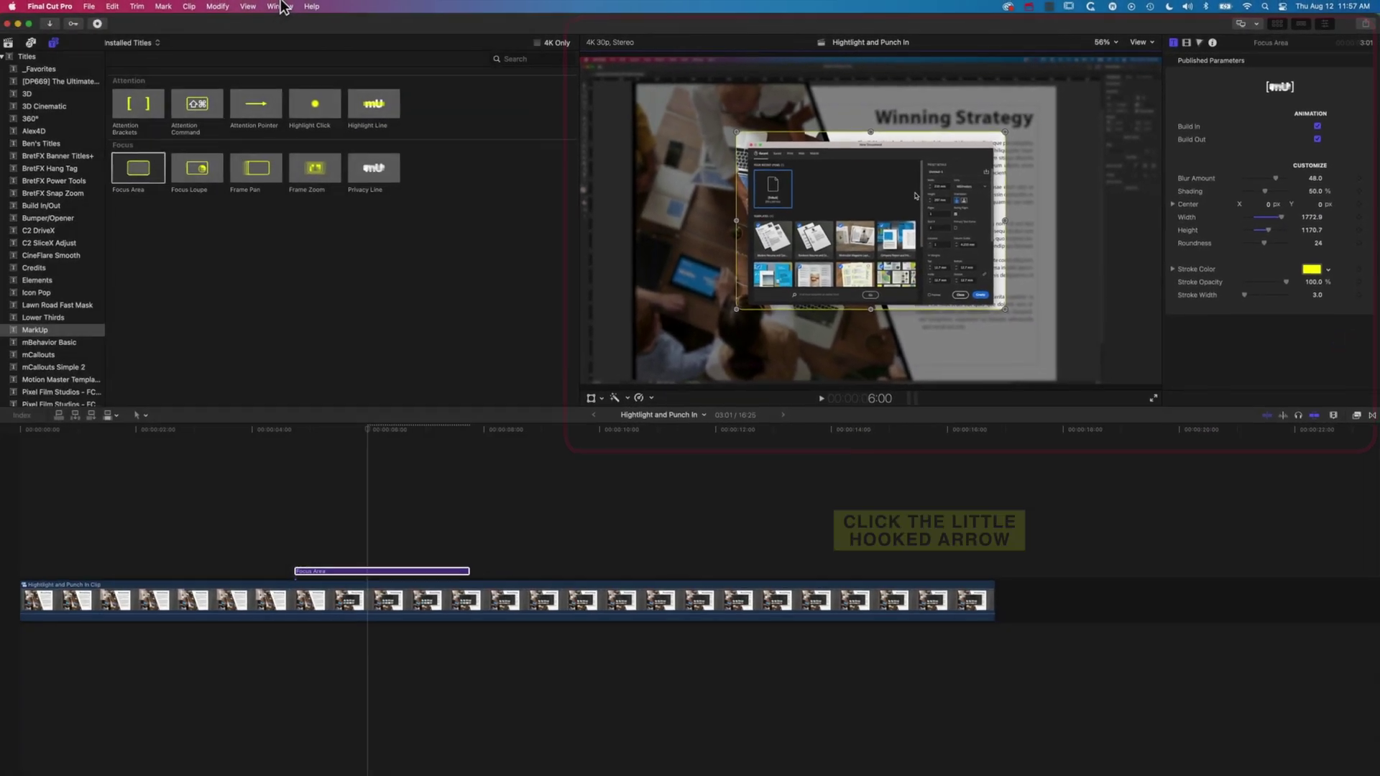
# Show the Inspector and set the Focus Area stroke colour to magenta (F030D3).
pyautogui.click(281, 9)
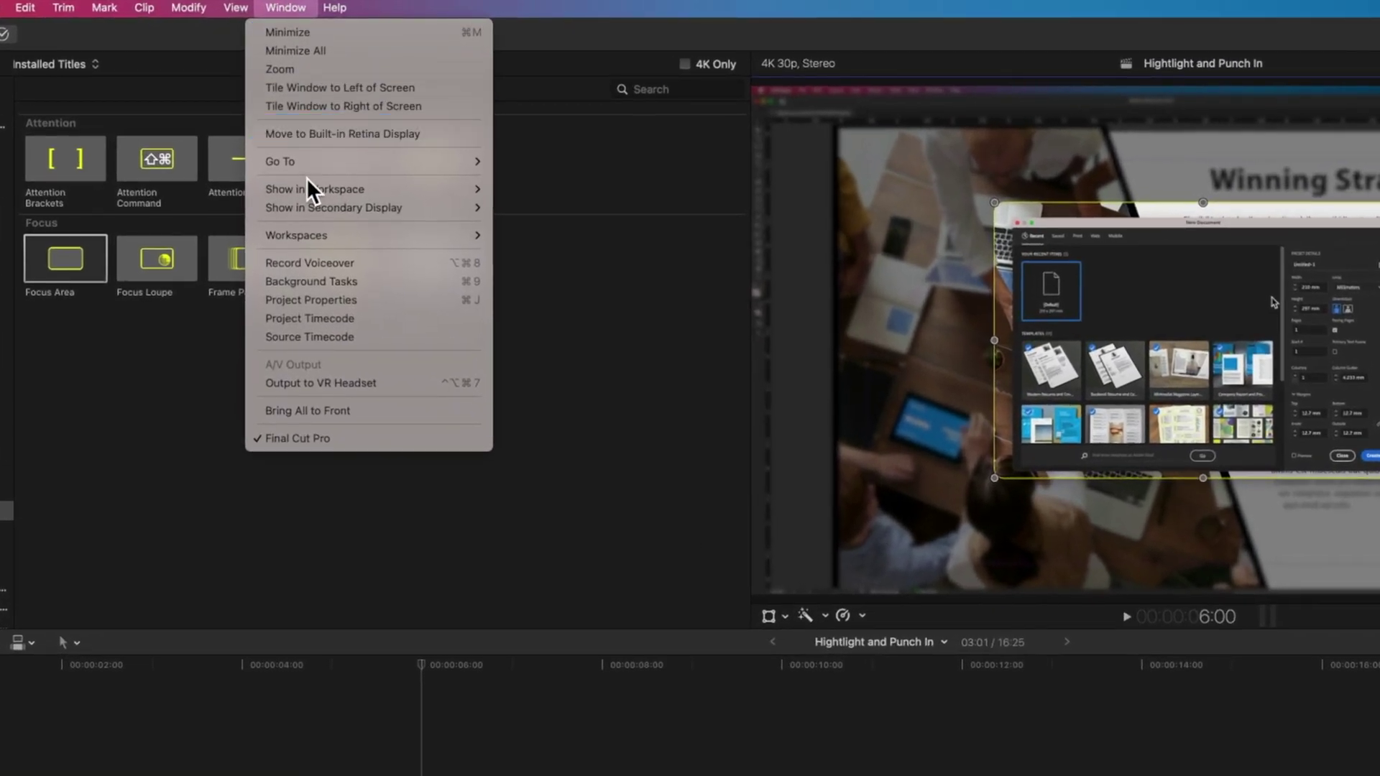
pyautogui.moveTo(308, 183)
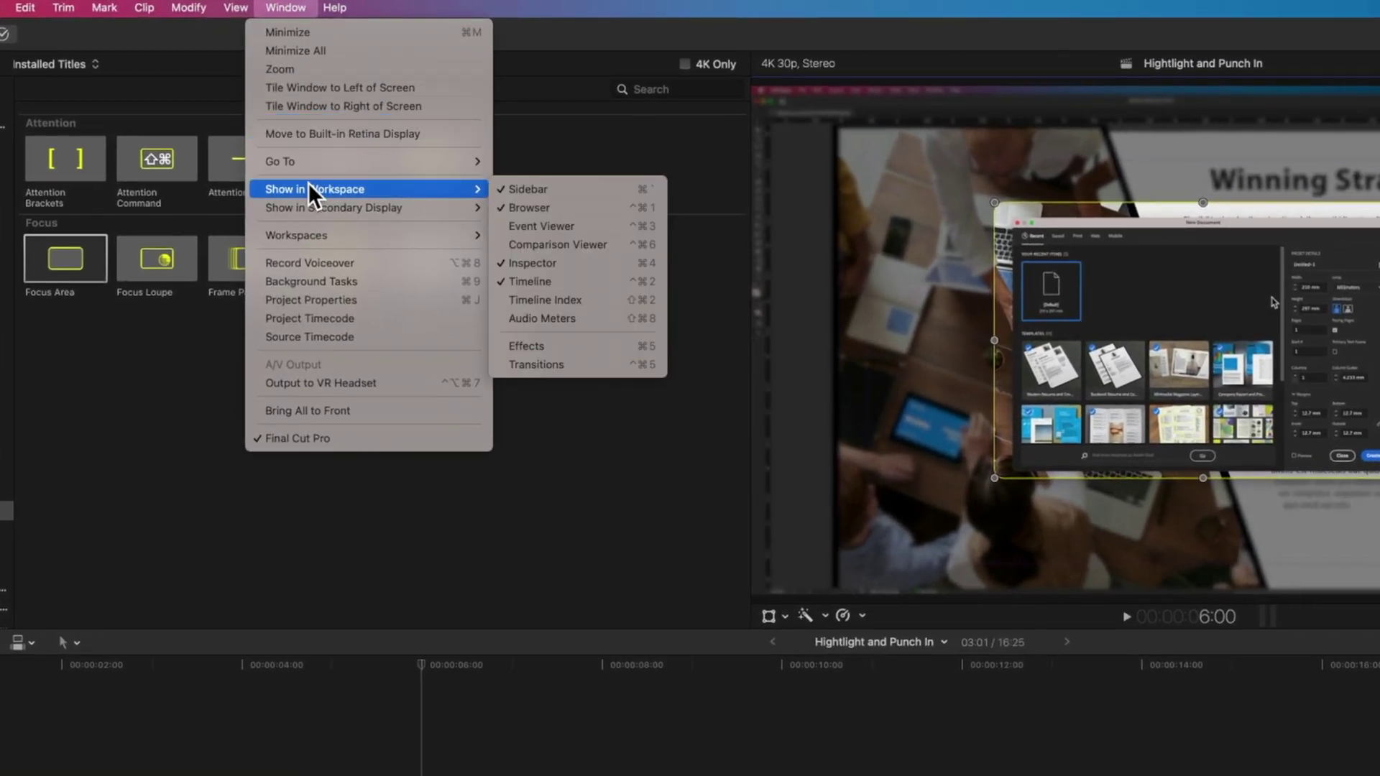
pyautogui.click(532, 263)
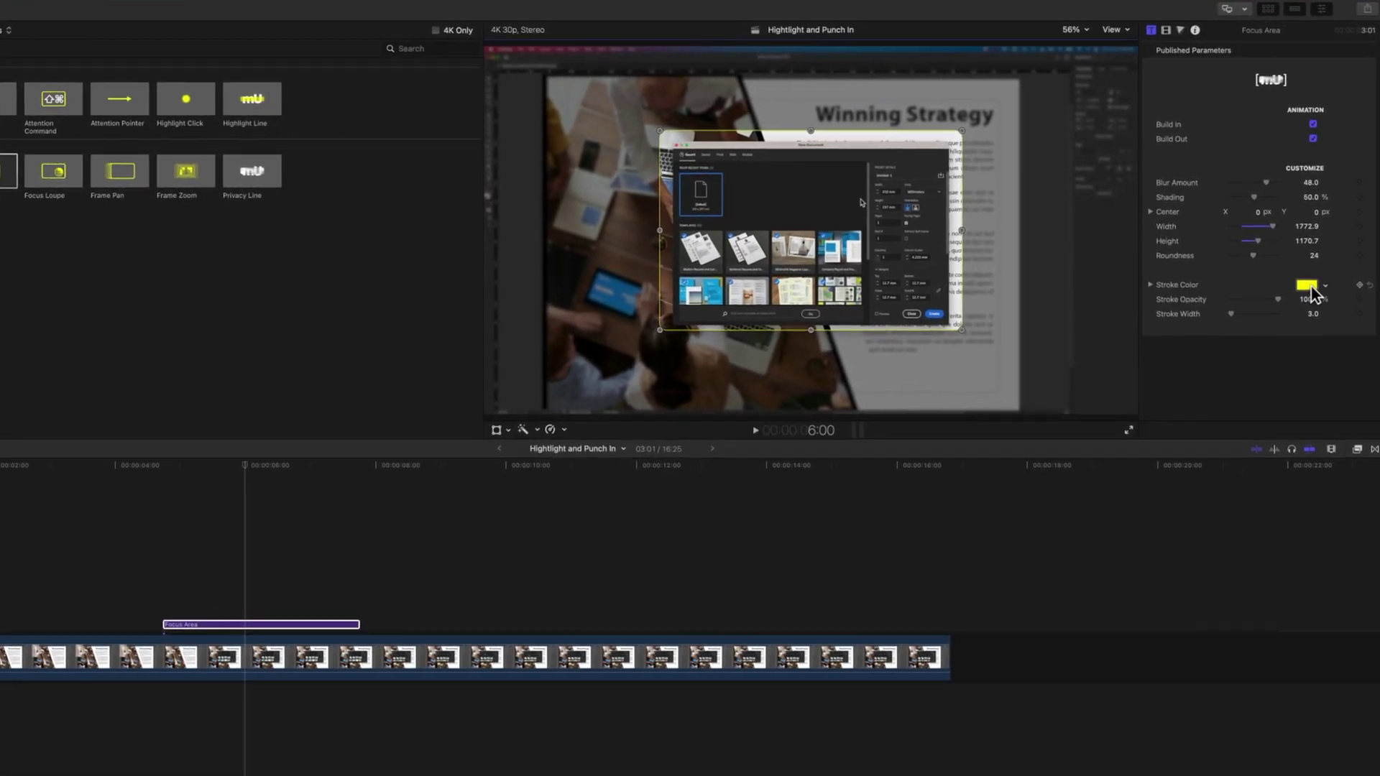
pyautogui.click(1307, 286)
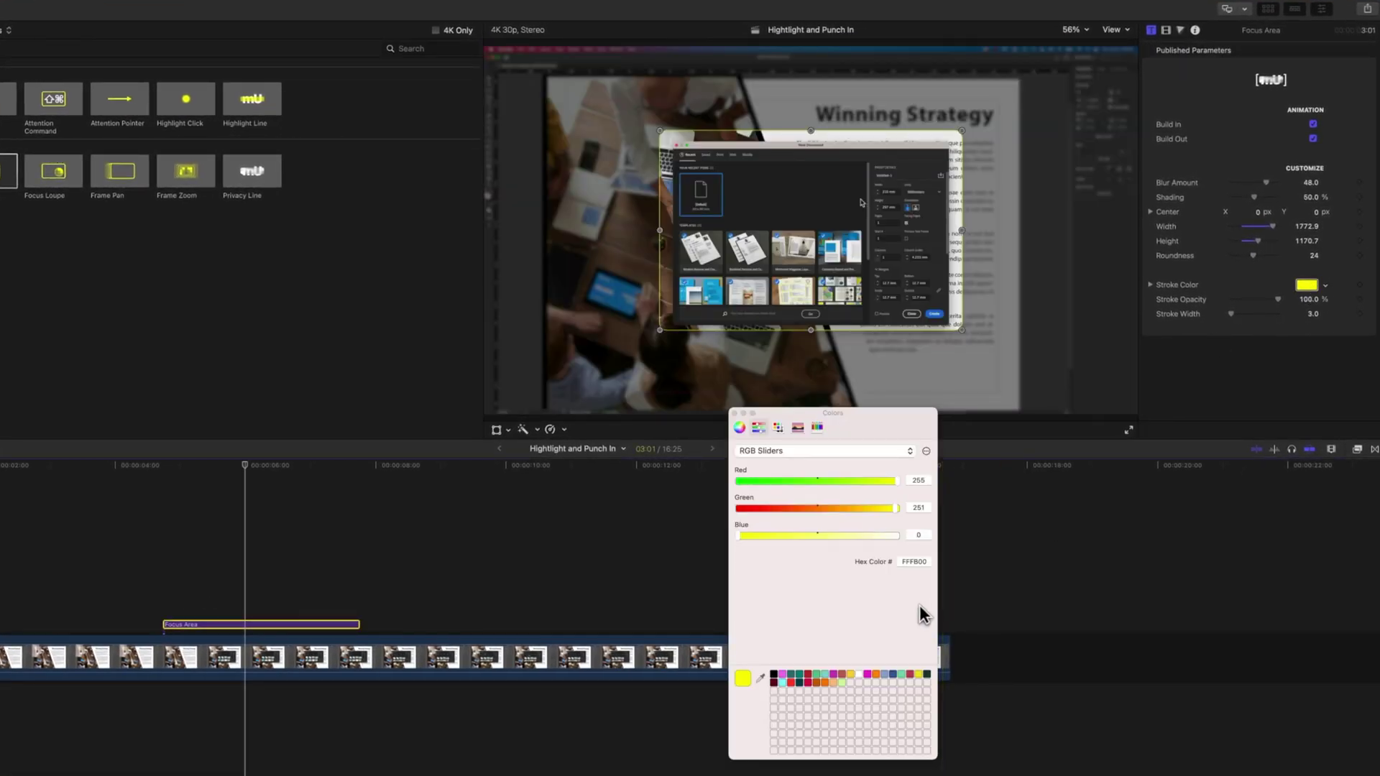
pyautogui.click(870, 674)
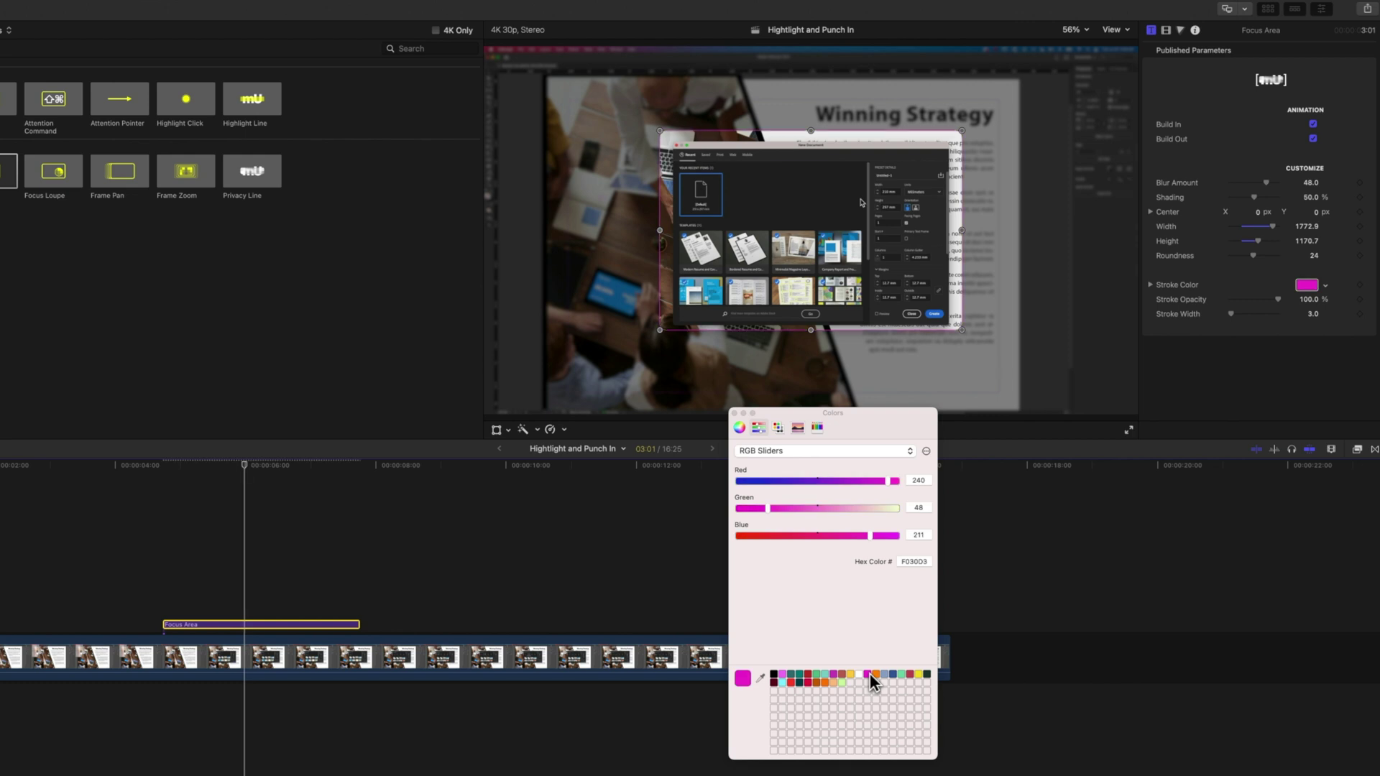
pyautogui.click(734, 414)
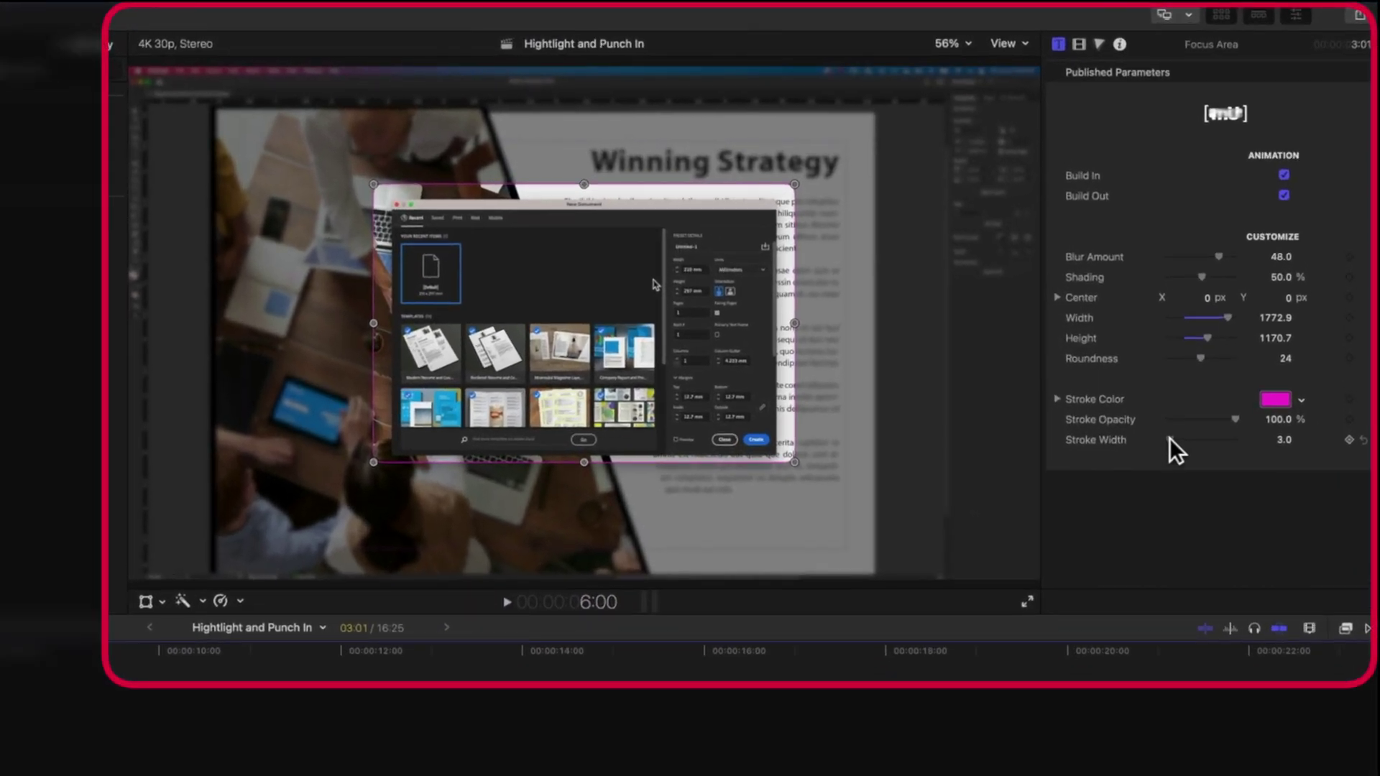
# Set Stroke Width to 29, Blur Amount to 59.0 and Shading to 74.68%.
pyautogui.moveTo(1170, 438); pyautogui.dragTo(1187, 440)
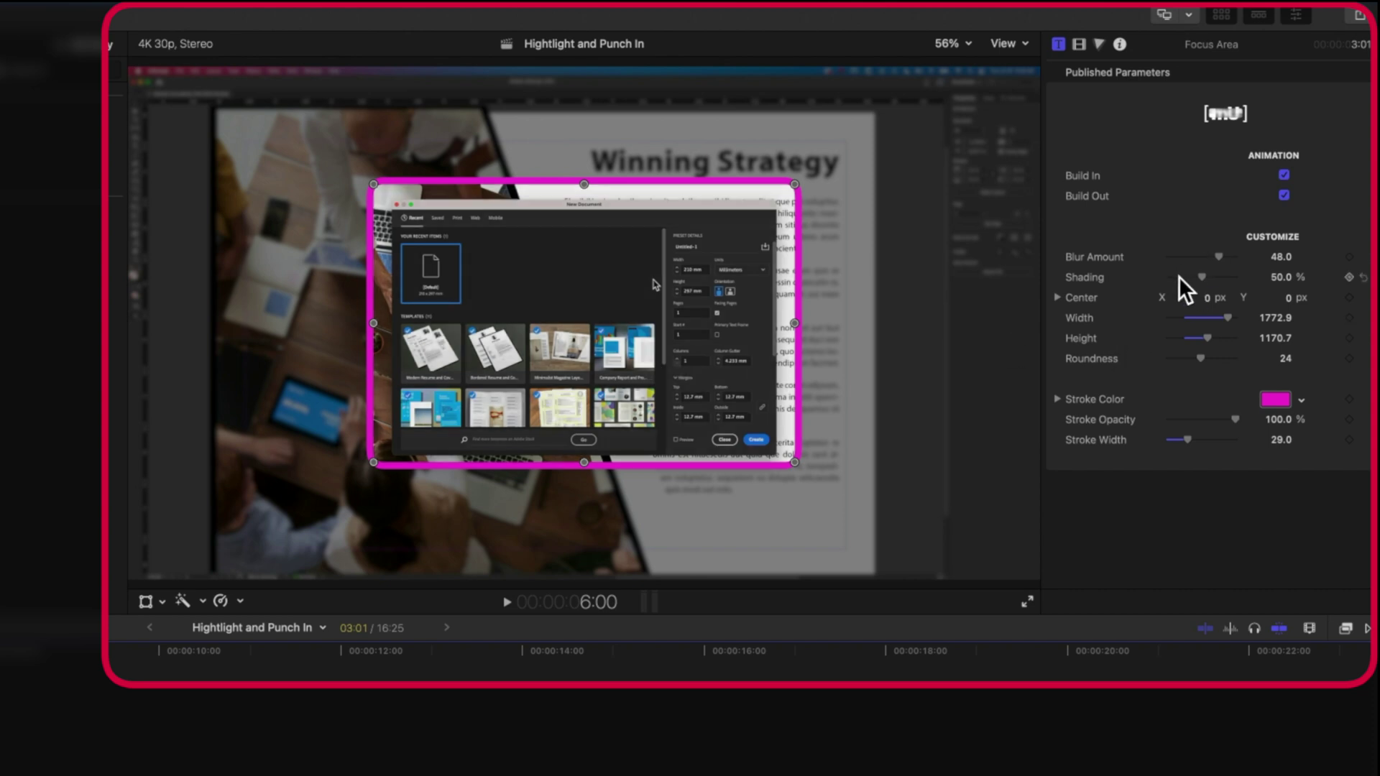
pyautogui.moveTo(1220, 253)
pyautogui.mouseDown()
pyautogui.moveTo(1142, 253)
pyautogui.moveTo(1218, 255)
pyautogui.mouseUp()
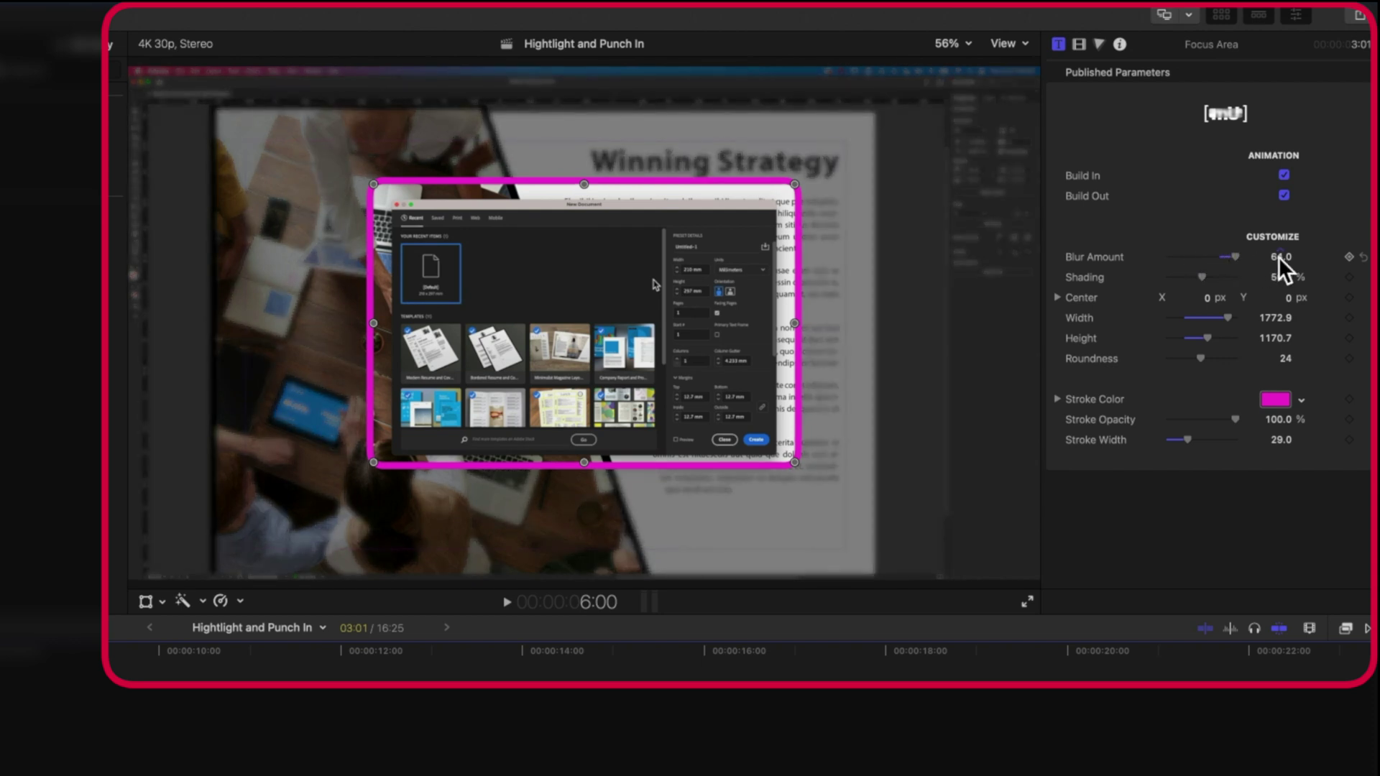
pyautogui.moveTo(1281, 256); pyautogui.dragTo(1294, 256)
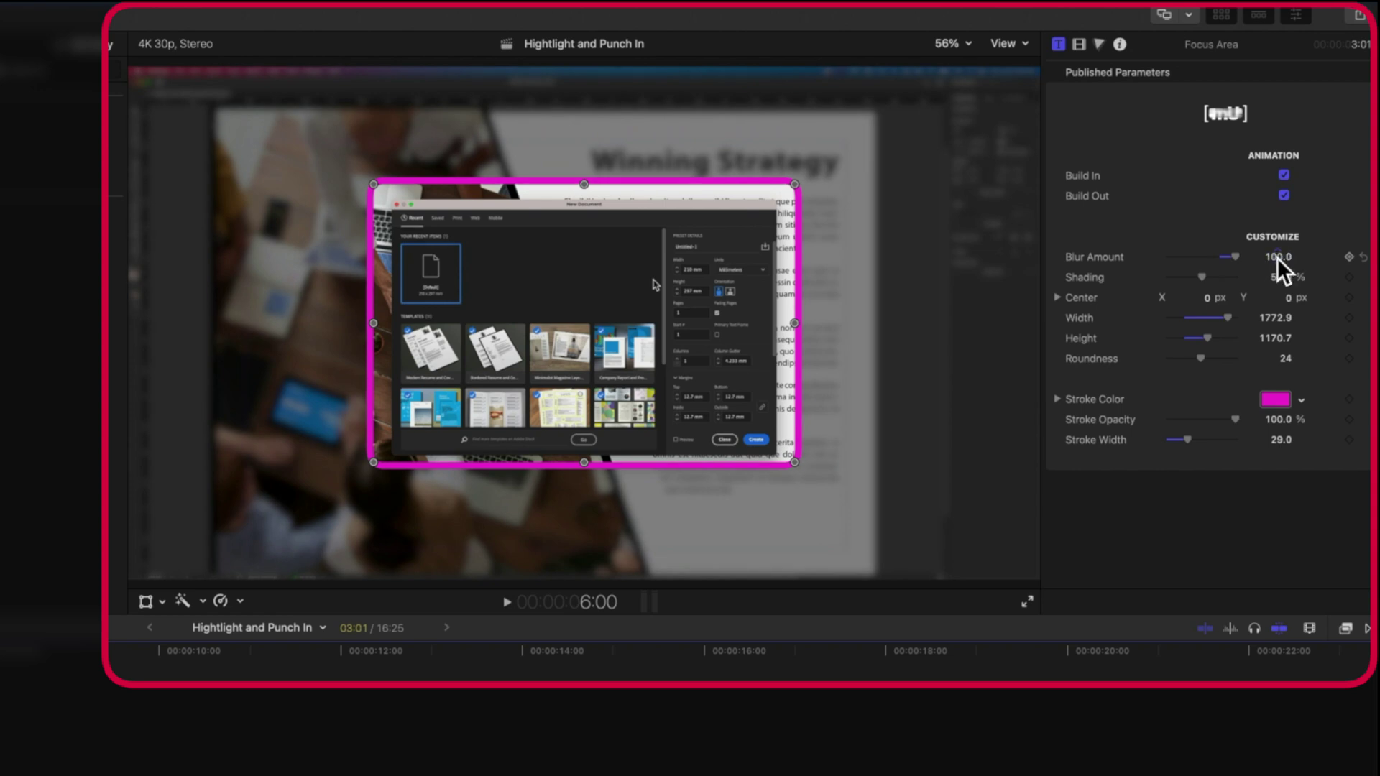
pyautogui.moveTo(1202, 277)
pyautogui.mouseDown()
pyautogui.moveTo(1253, 275)
pyautogui.moveTo(1220, 276)
pyautogui.moveTo(1232, 255)
pyautogui.mouseUp()
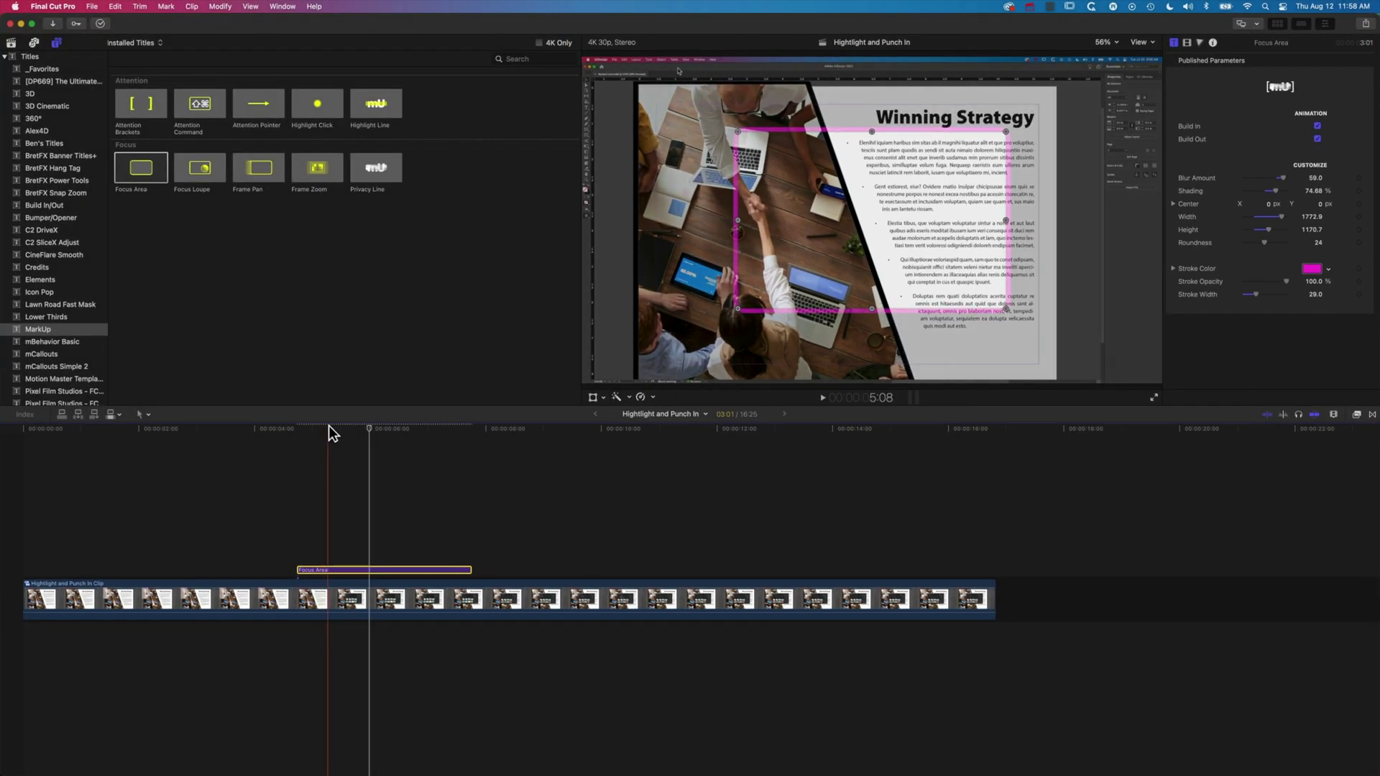
# Trim the Focus Area's start slightly later and preview it.
pyautogui.click(329, 433)
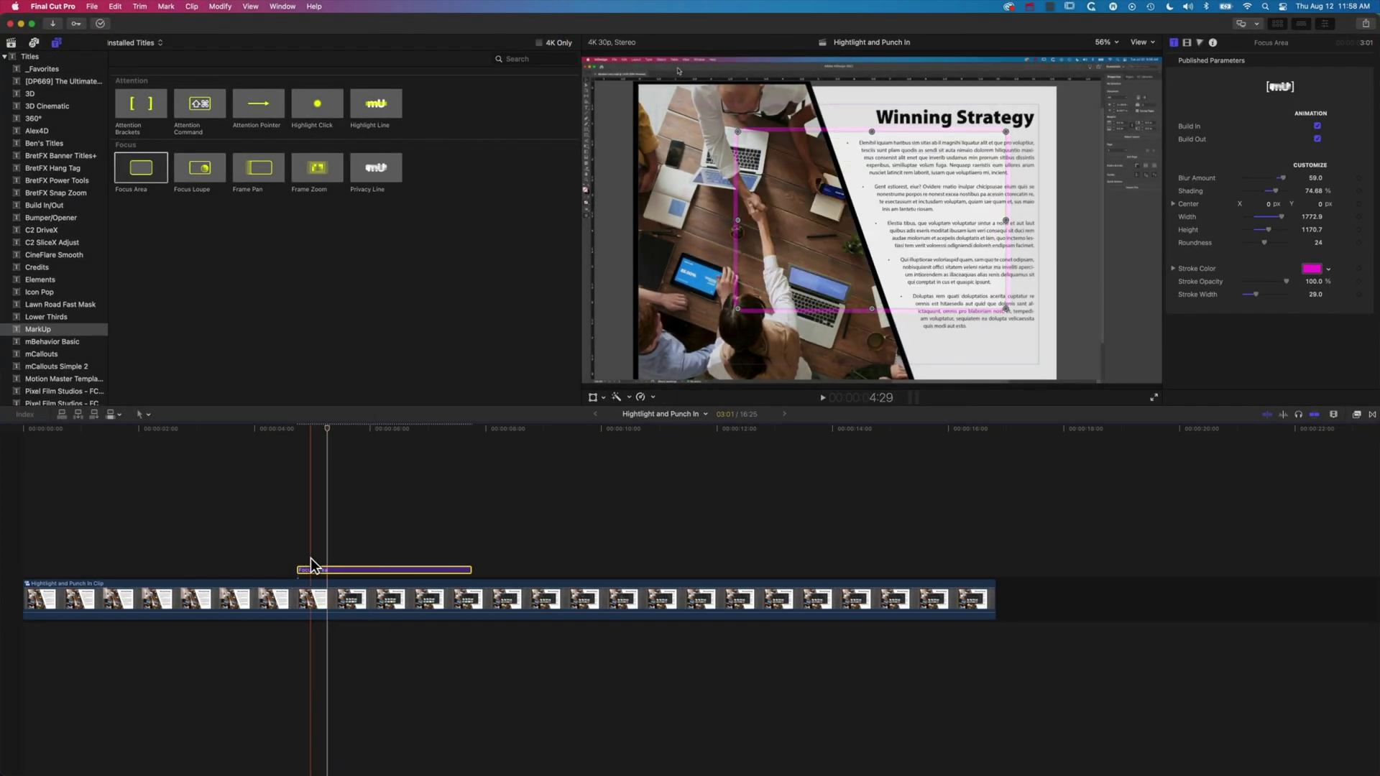
pyautogui.moveTo(300, 572); pyautogui.dragTo(319, 571)
pyautogui.moveTo(330, 431); pyautogui.dragTo(302, 429)
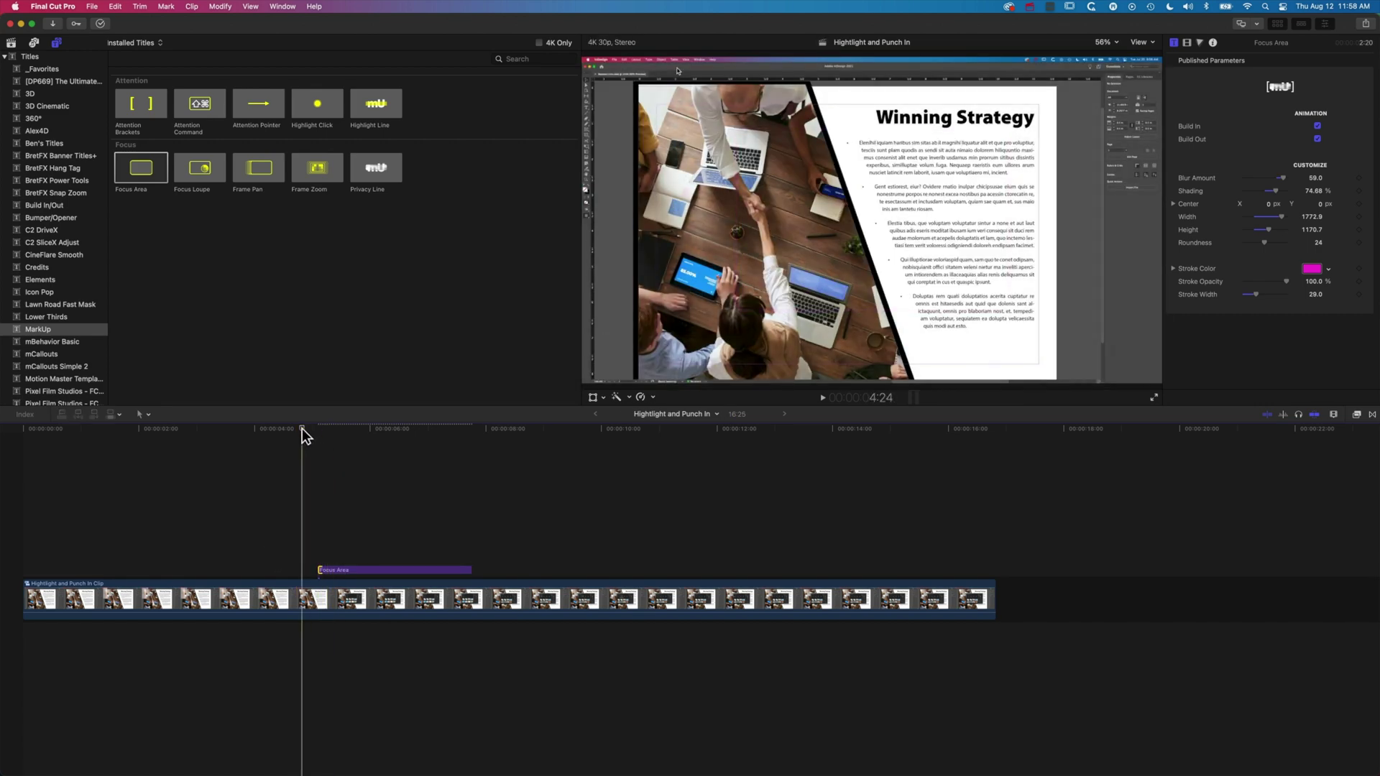
pyautogui.press('space')
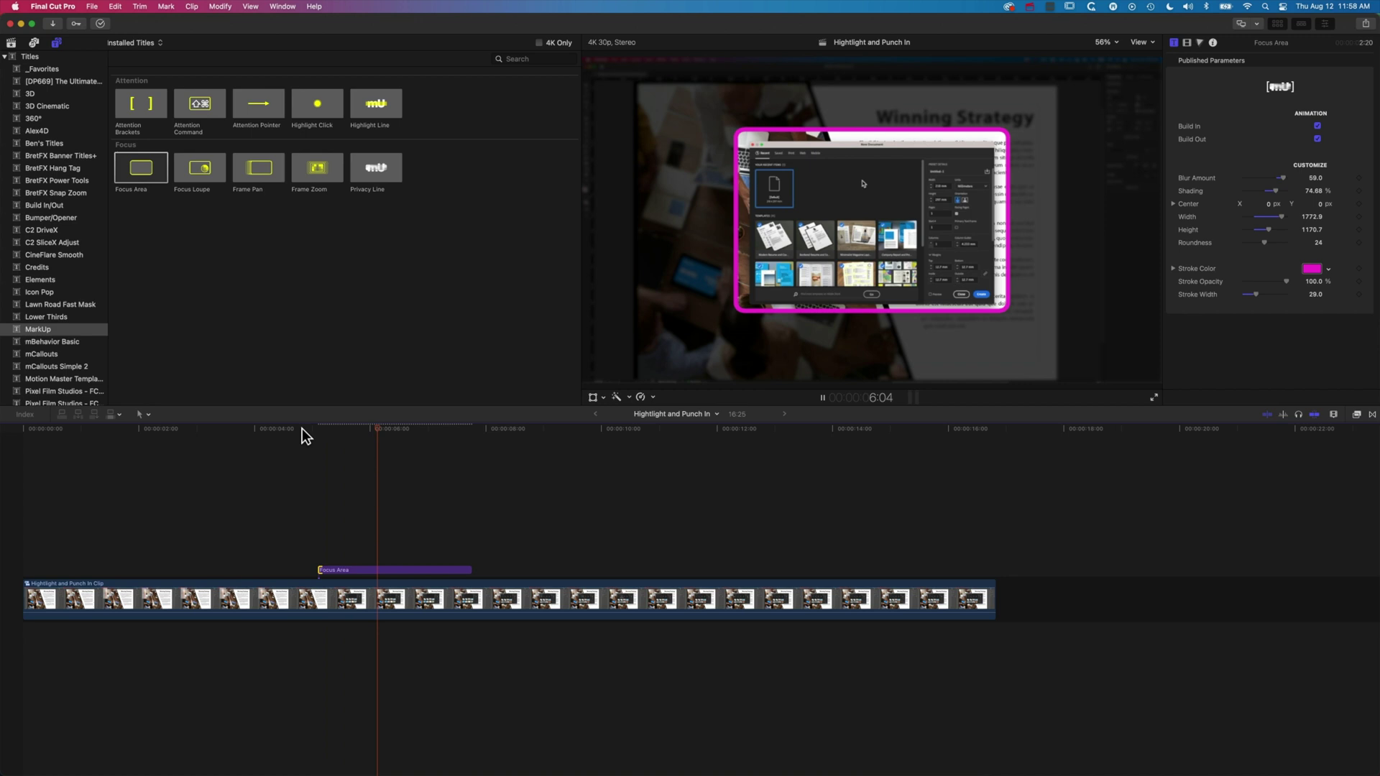
pyautogui.press('space')
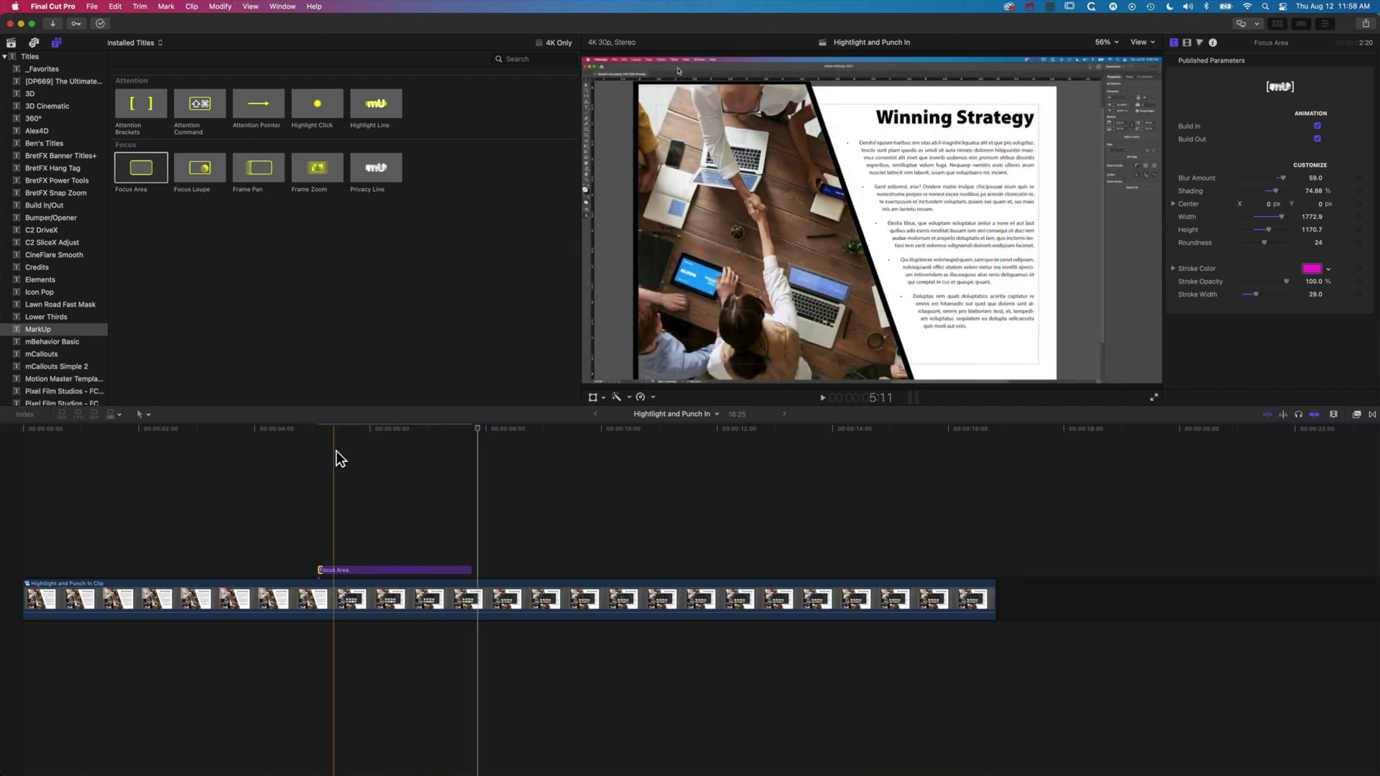
# Extend the Focus Area to 11:15, ending near the clip's end, and play through its ending.
pyautogui.moveTo(471, 572); pyautogui.dragTo(981, 557)
pyautogui.click(295, 497)
pyautogui.press('space')
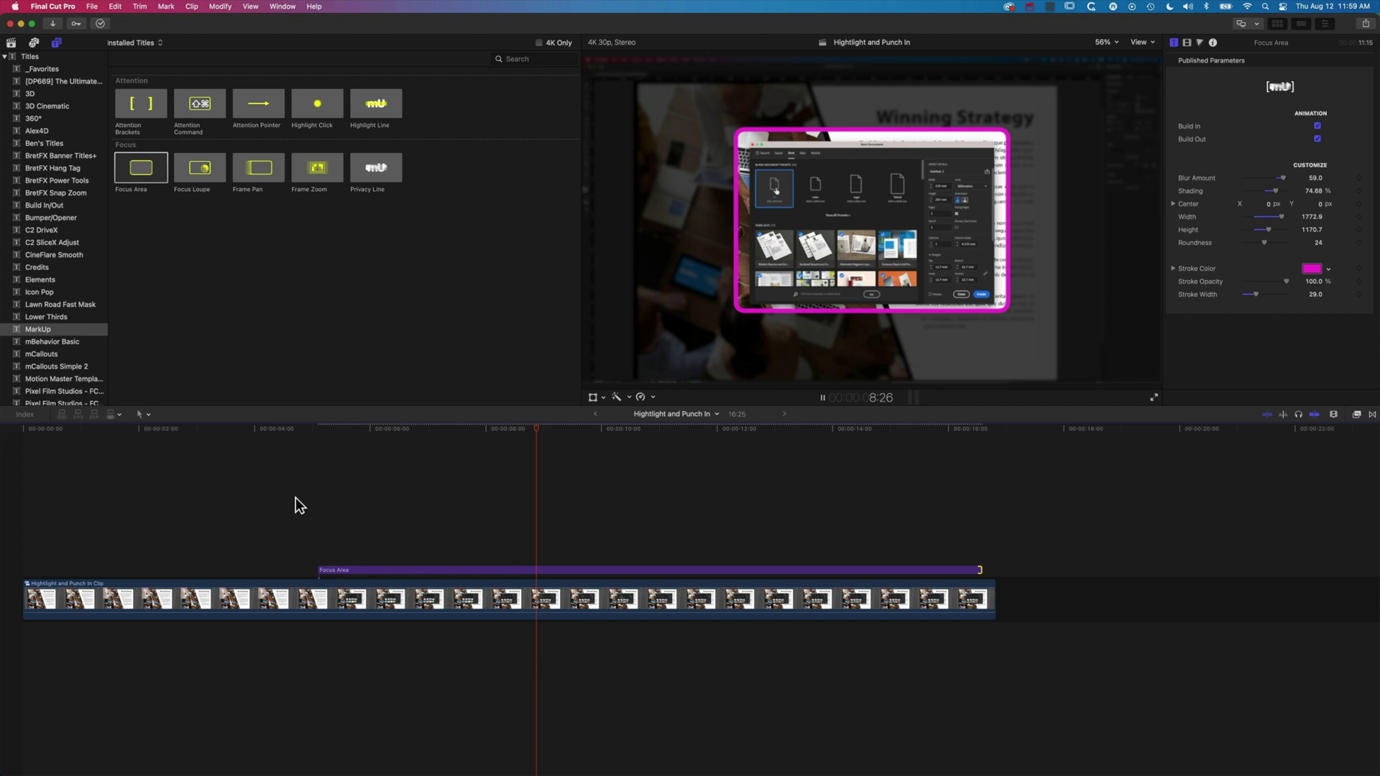
pyautogui.press('space')
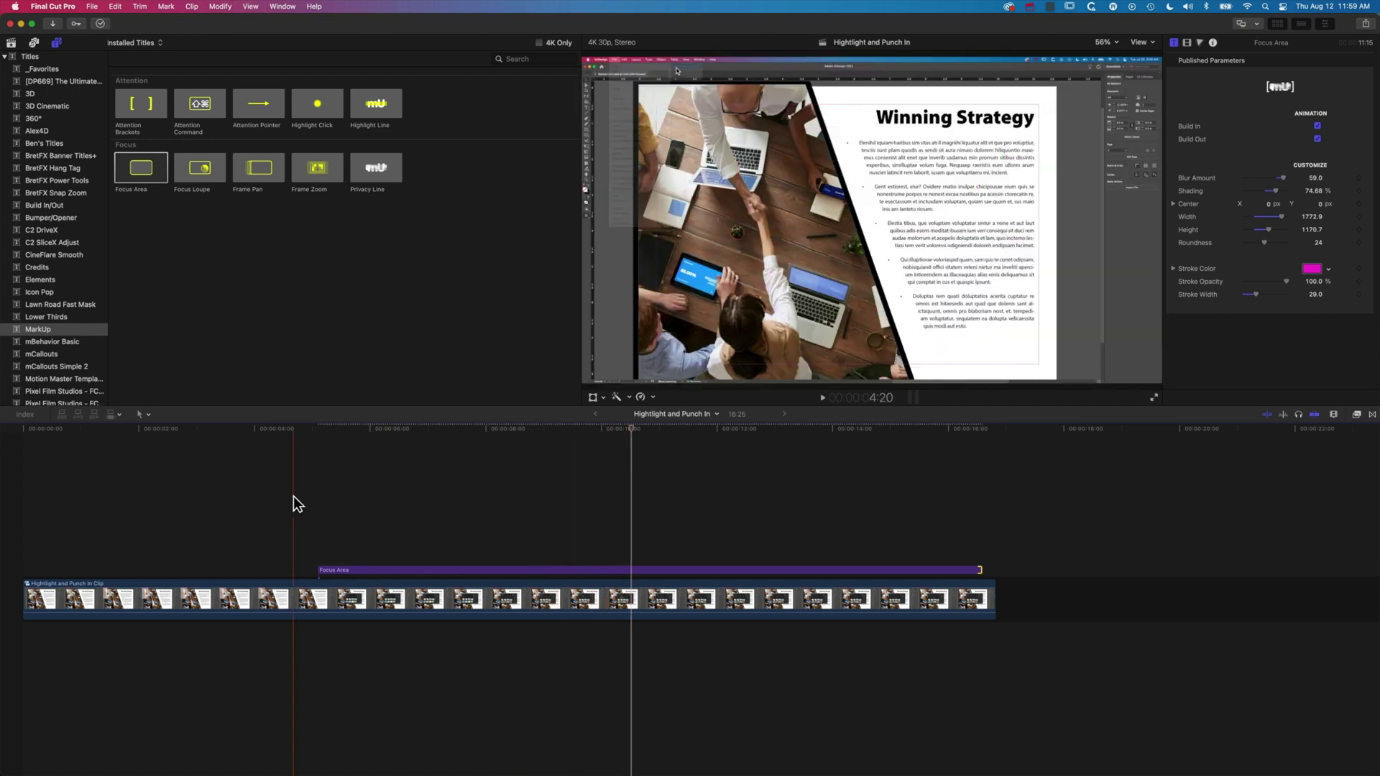
pyautogui.moveTo(635, 435); pyautogui.dragTo(940, 438)
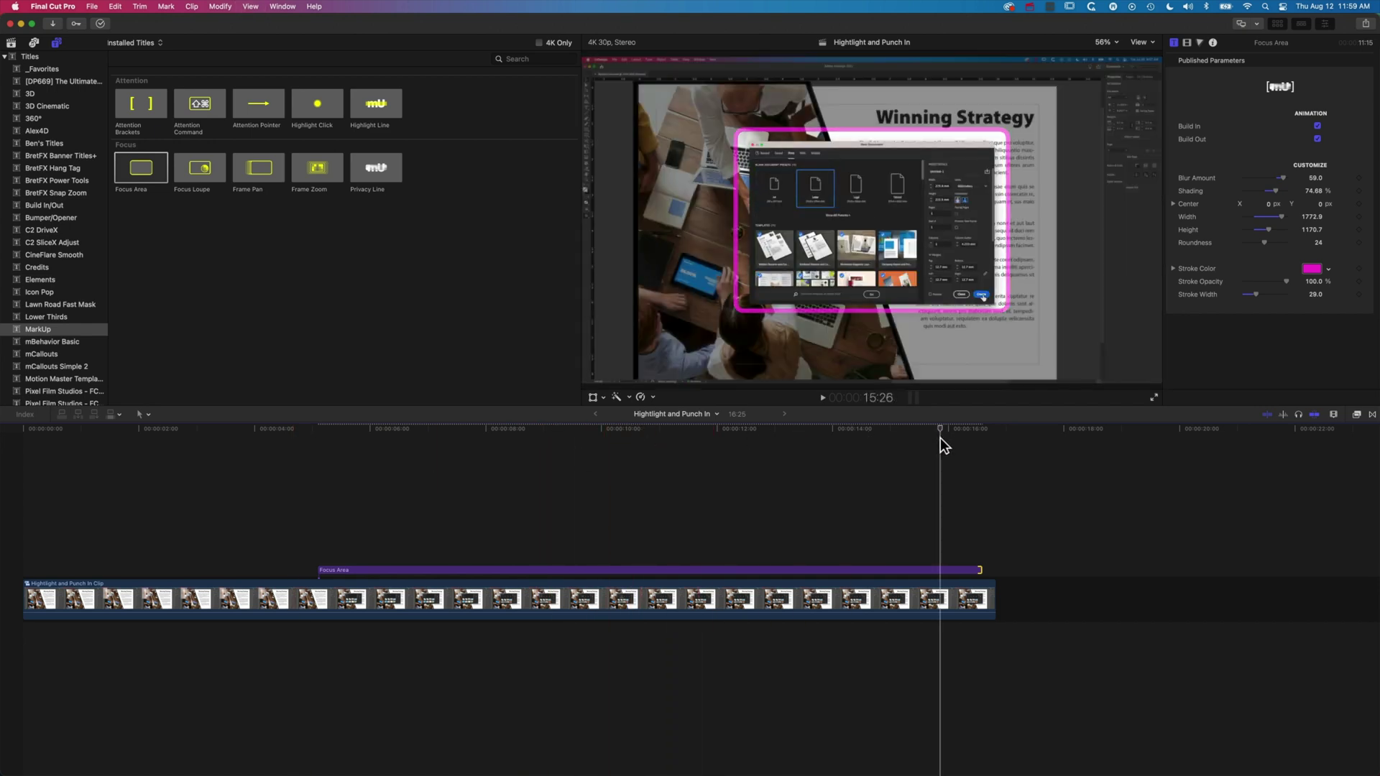
pyautogui.click(940, 438)
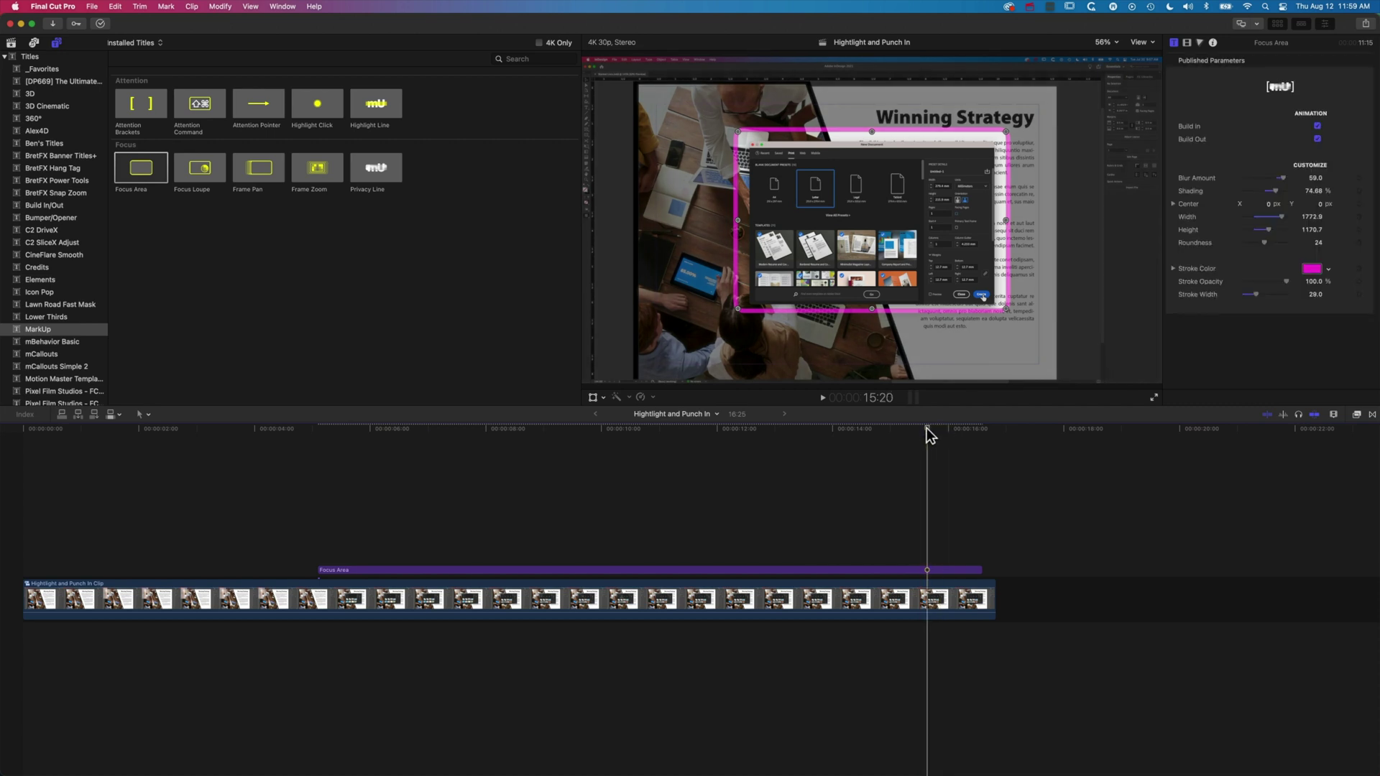
pyautogui.press('space')
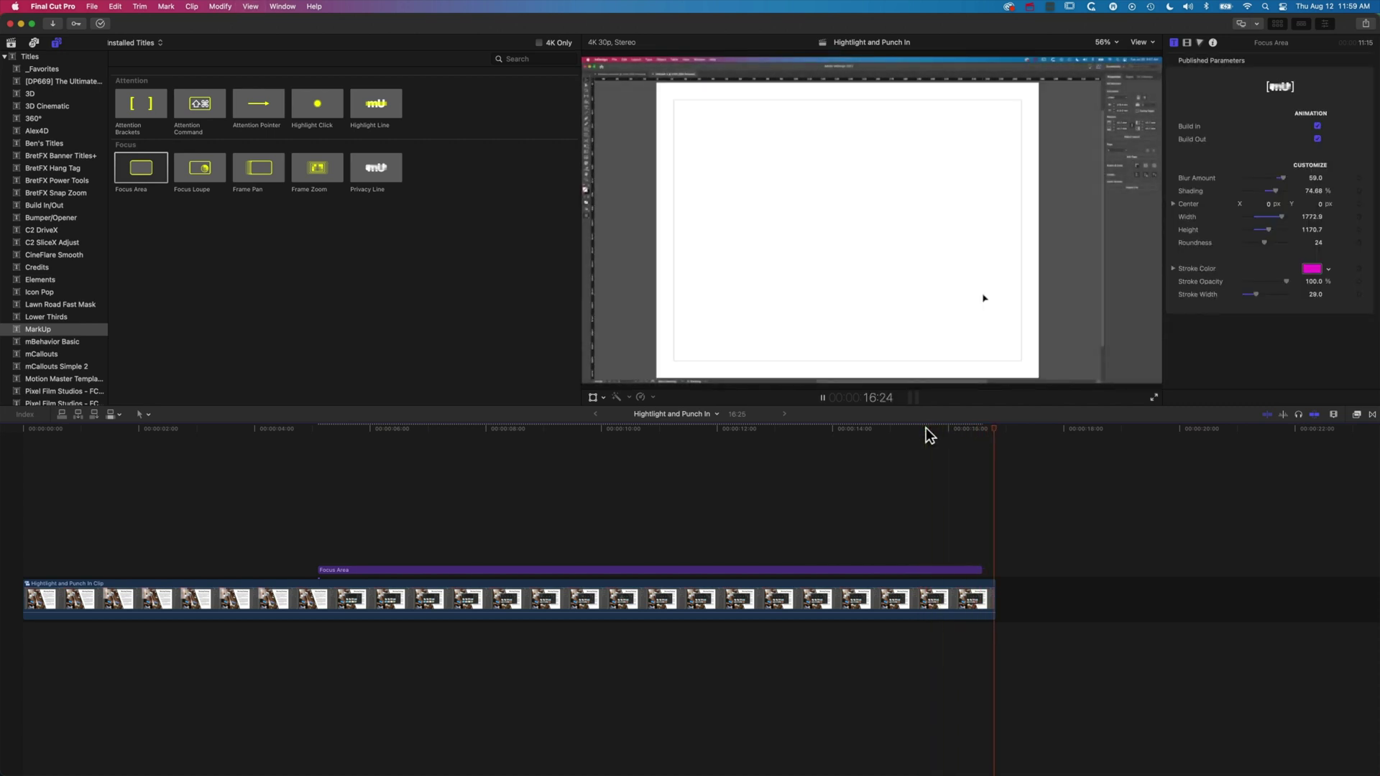
# Add a MarkUp Frame Zoom title above the Focus Area around 6:02.
pyautogui.moveTo(998, 434); pyautogui.dragTo(322, 464)
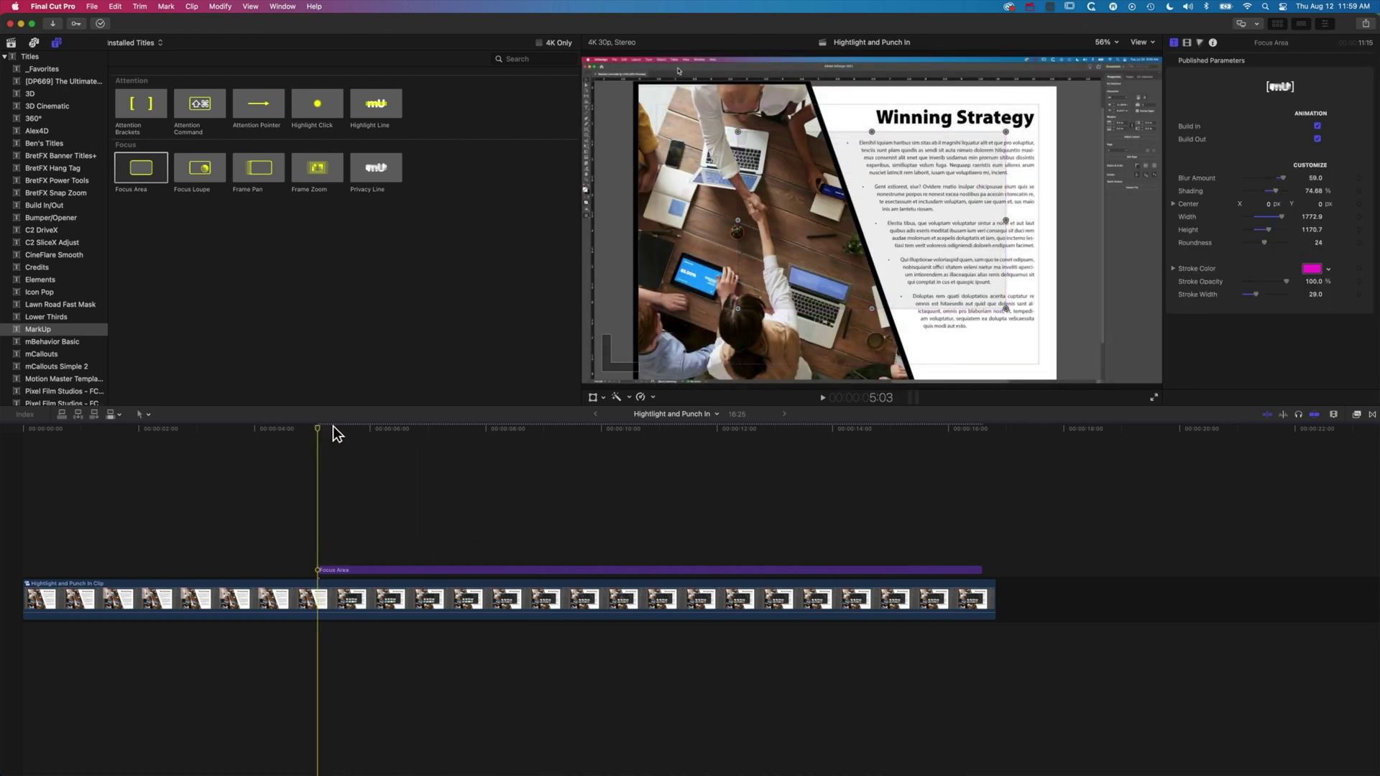
pyautogui.click(374, 428)
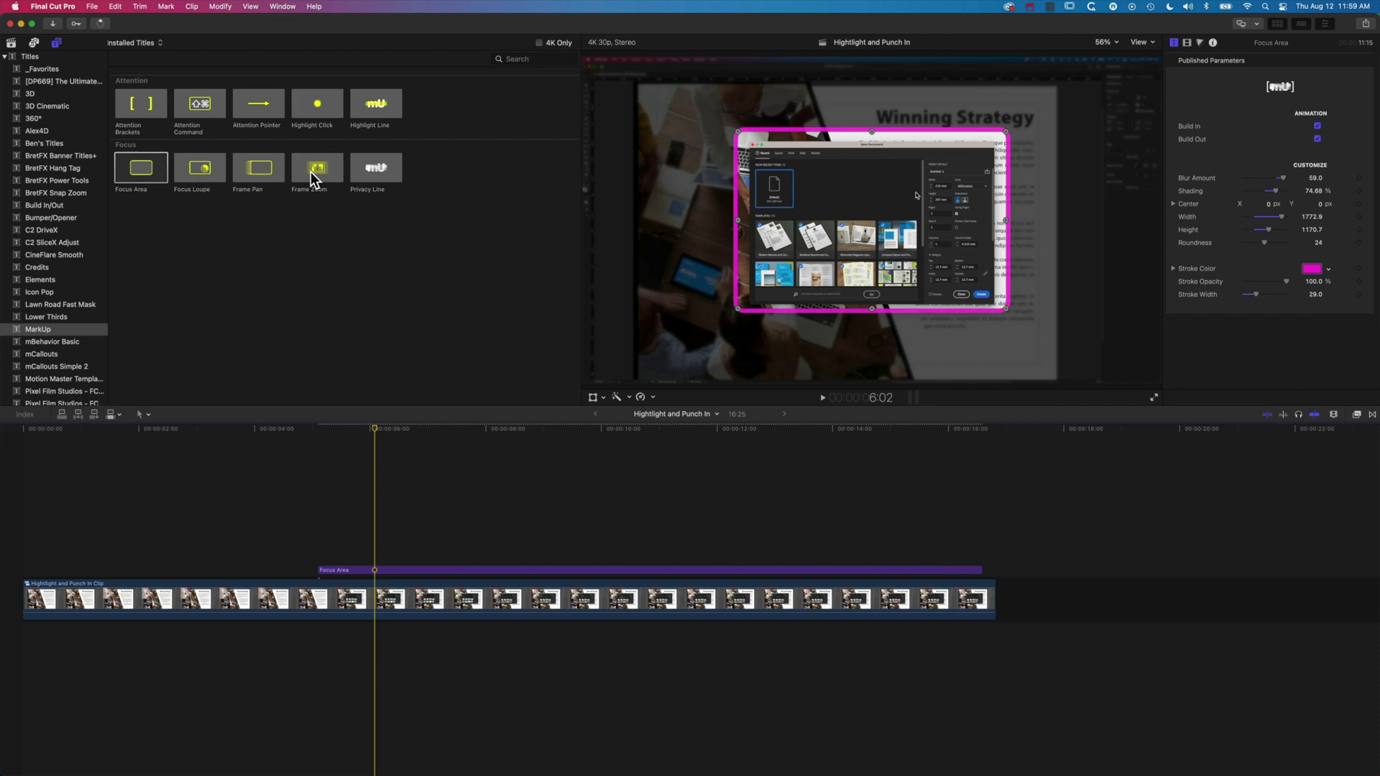
pyautogui.moveTo(313, 179); pyautogui.dragTo(321, 544)
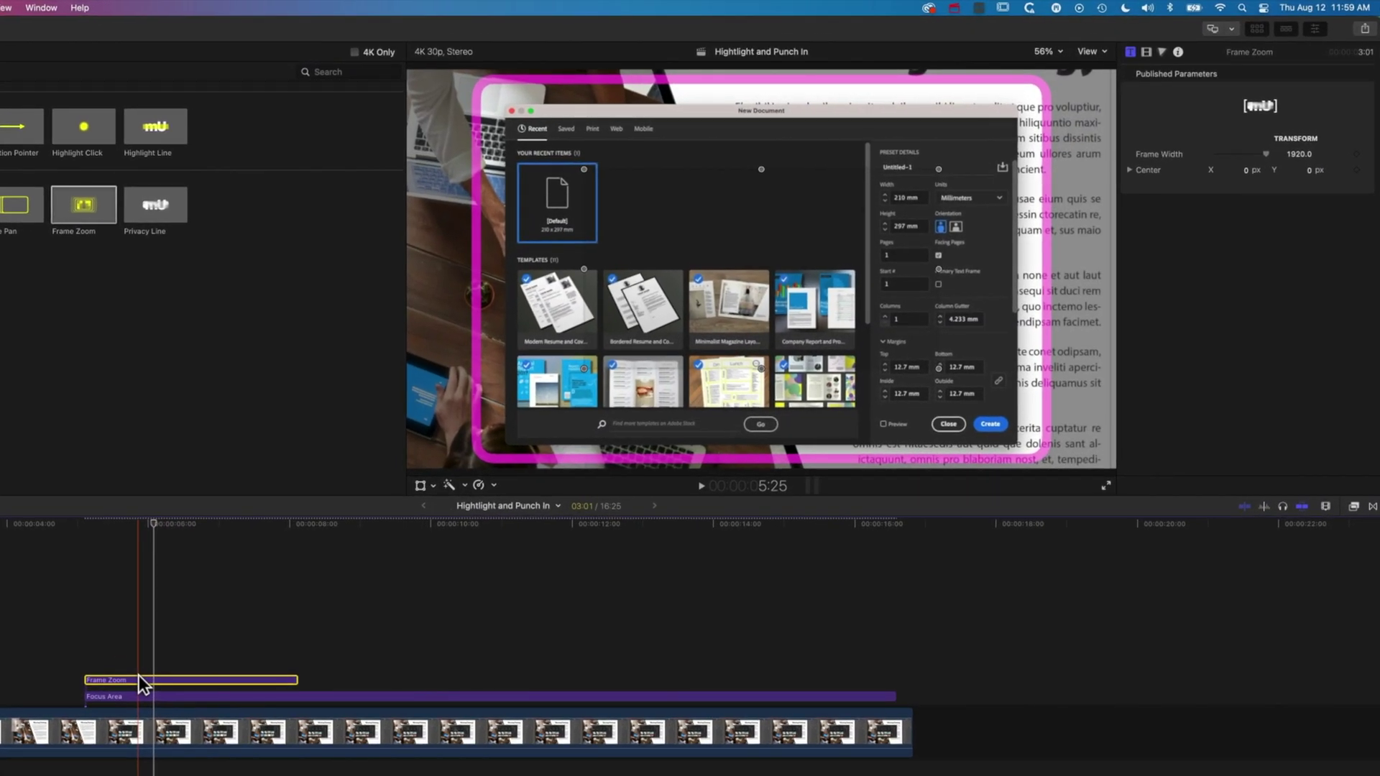
pyautogui.moveTo(314, 580); pyautogui.dragTo(374, 579)
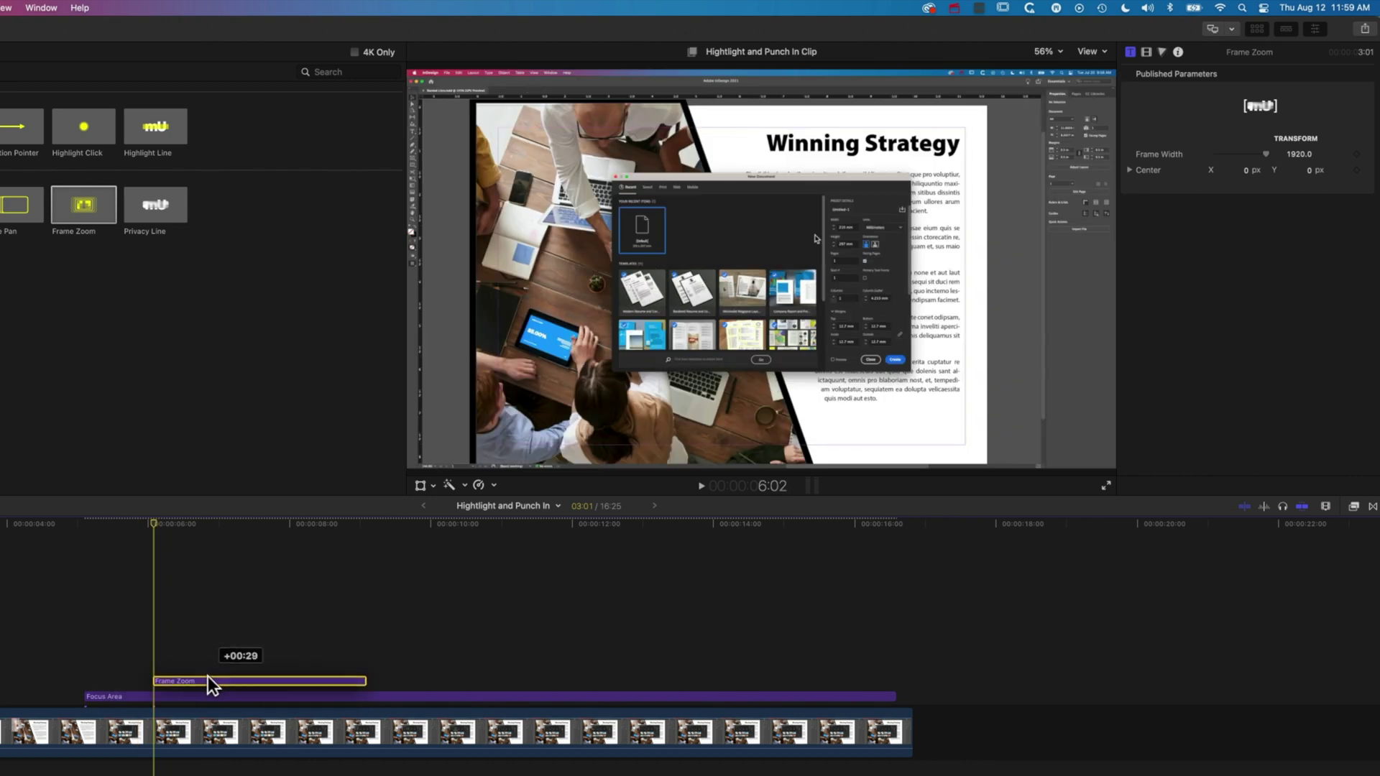
pyautogui.moveTo(207, 676); pyautogui.dragTo(208, 675)
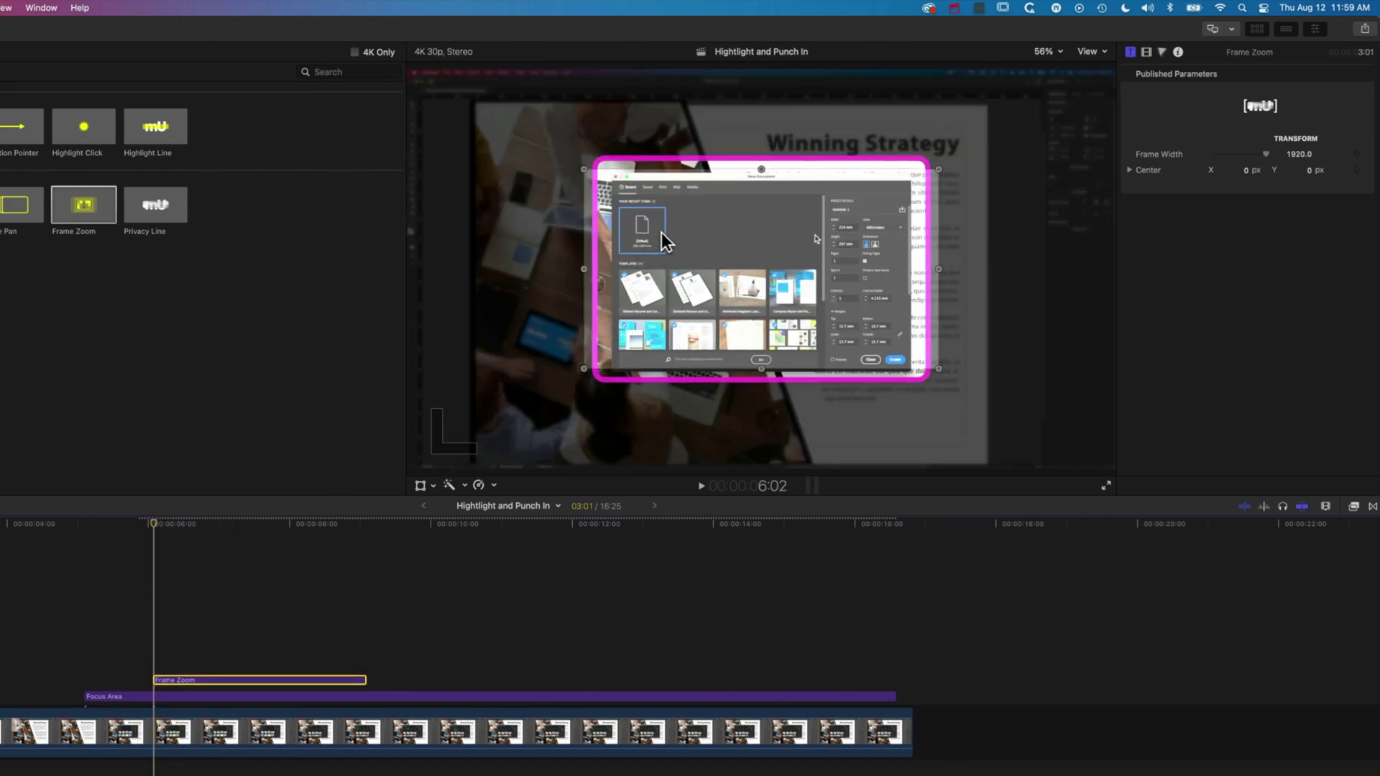
# Enlarge the zoom frame over the dialog to 2435.2 width and align its start with the Focus Area.
pyautogui.click(760, 157)
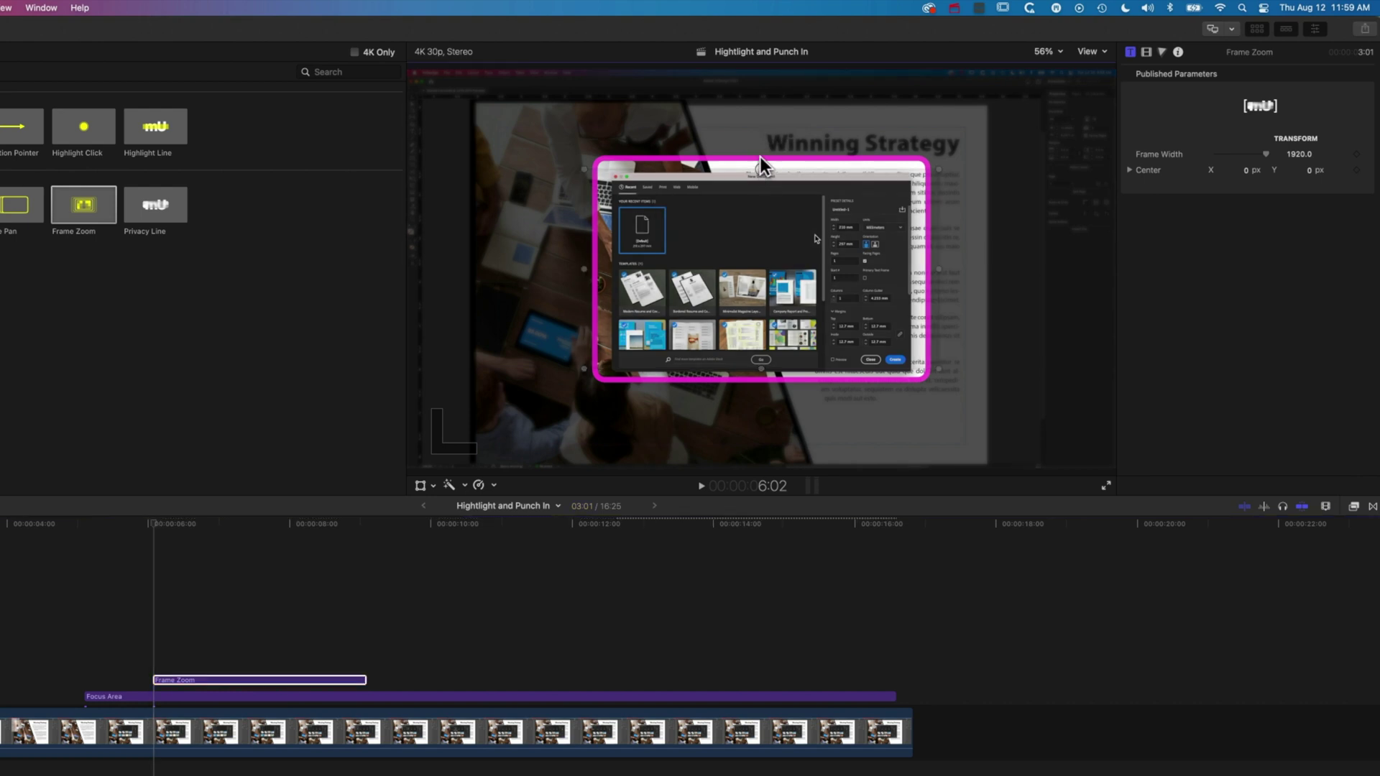
pyautogui.moveTo(762, 169); pyautogui.dragTo(761, 173)
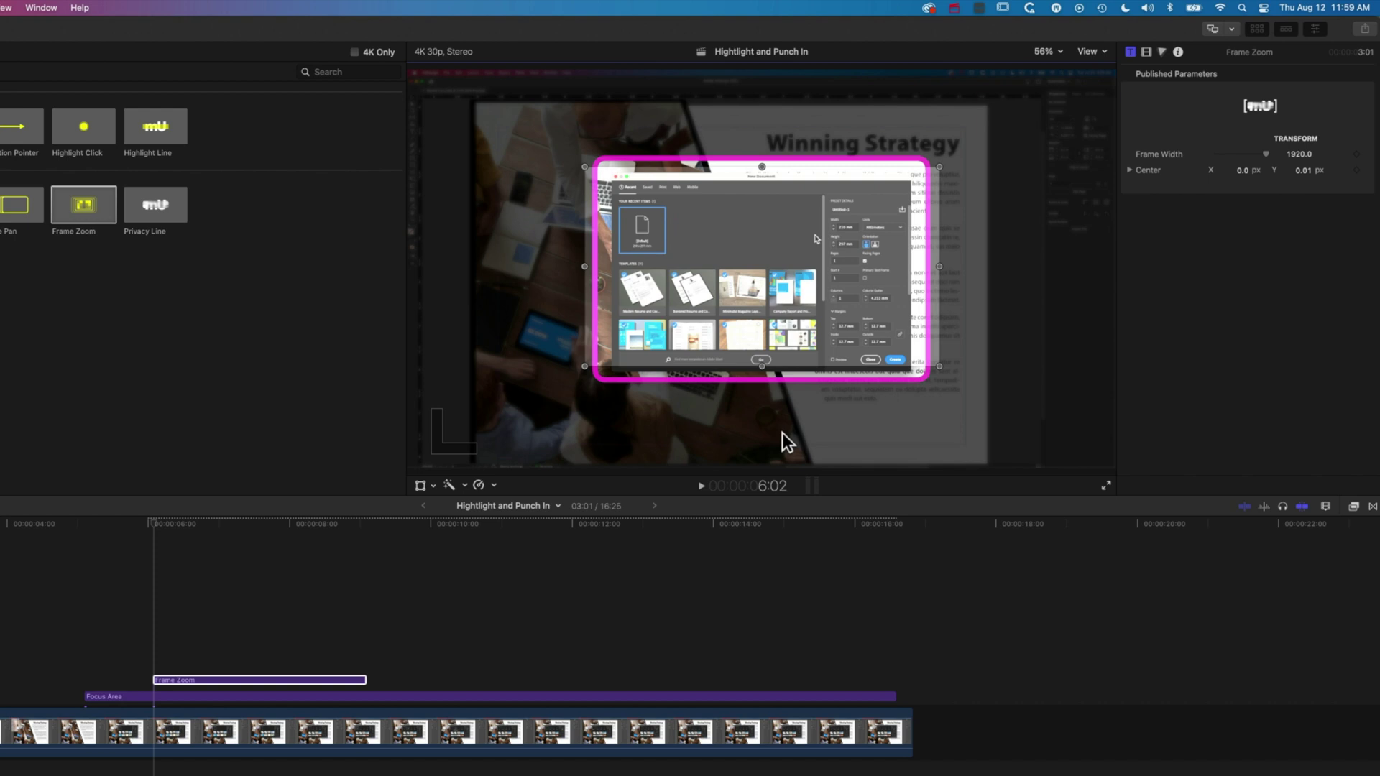
pyautogui.moveTo(940, 171); pyautogui.dragTo(960, 151)
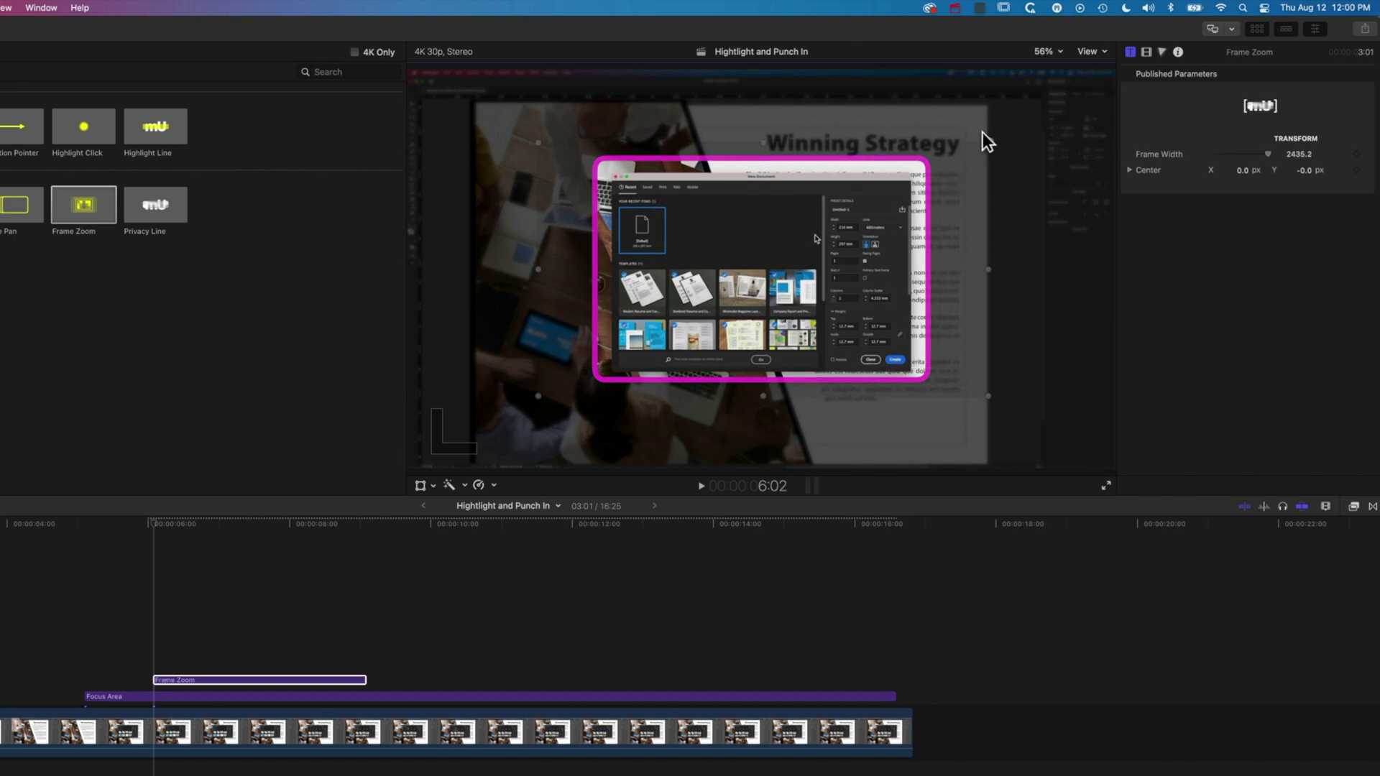
pyautogui.click(766, 269)
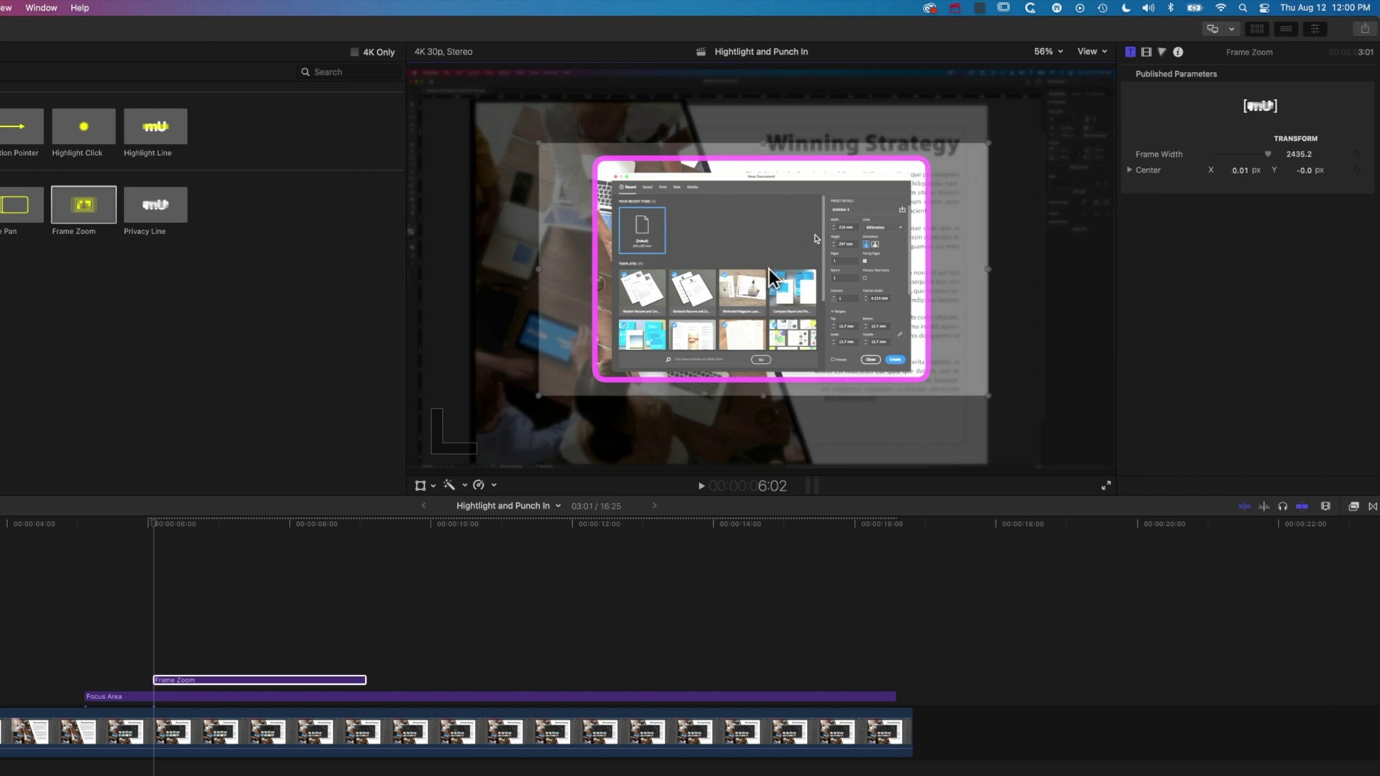
pyautogui.click(205, 680)
pyautogui.moveTo(206, 680); pyautogui.dragTo(135, 683)
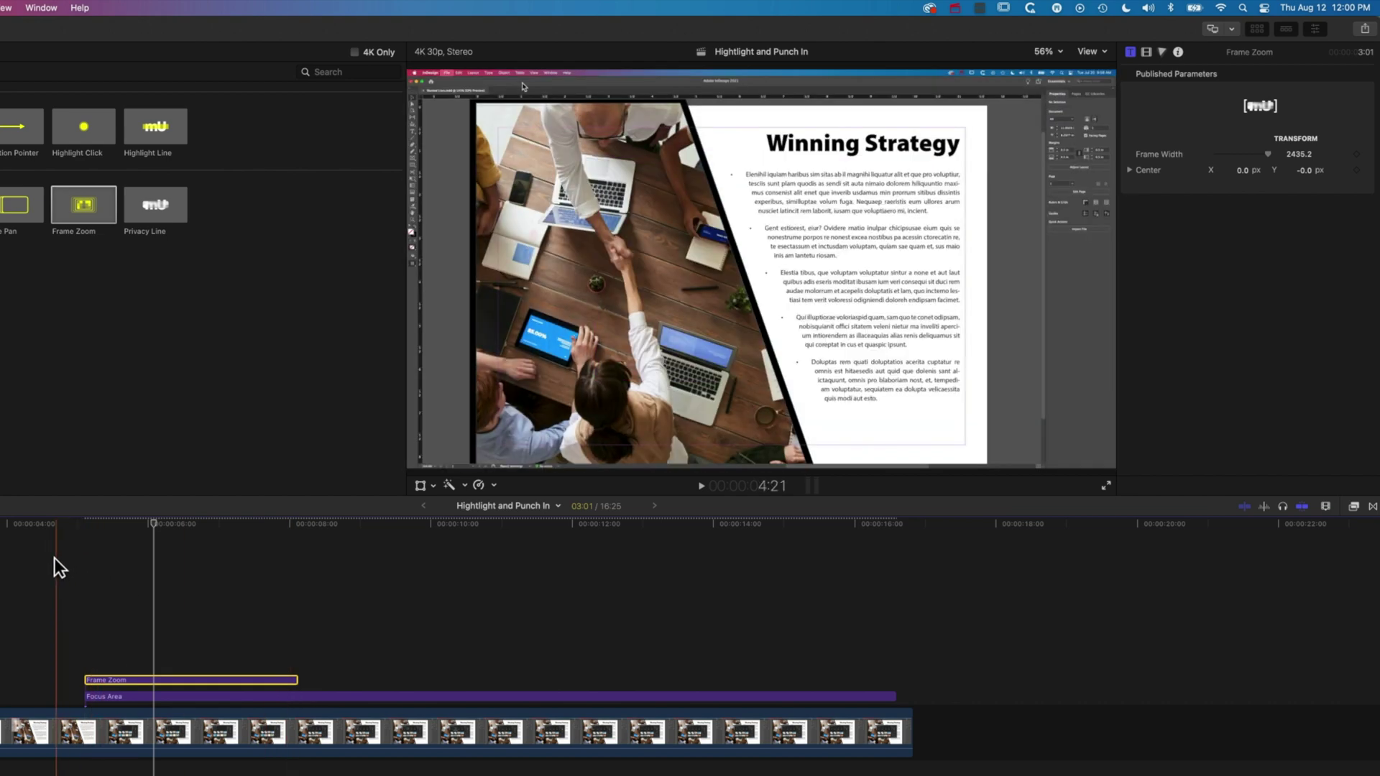
pyautogui.press('space')
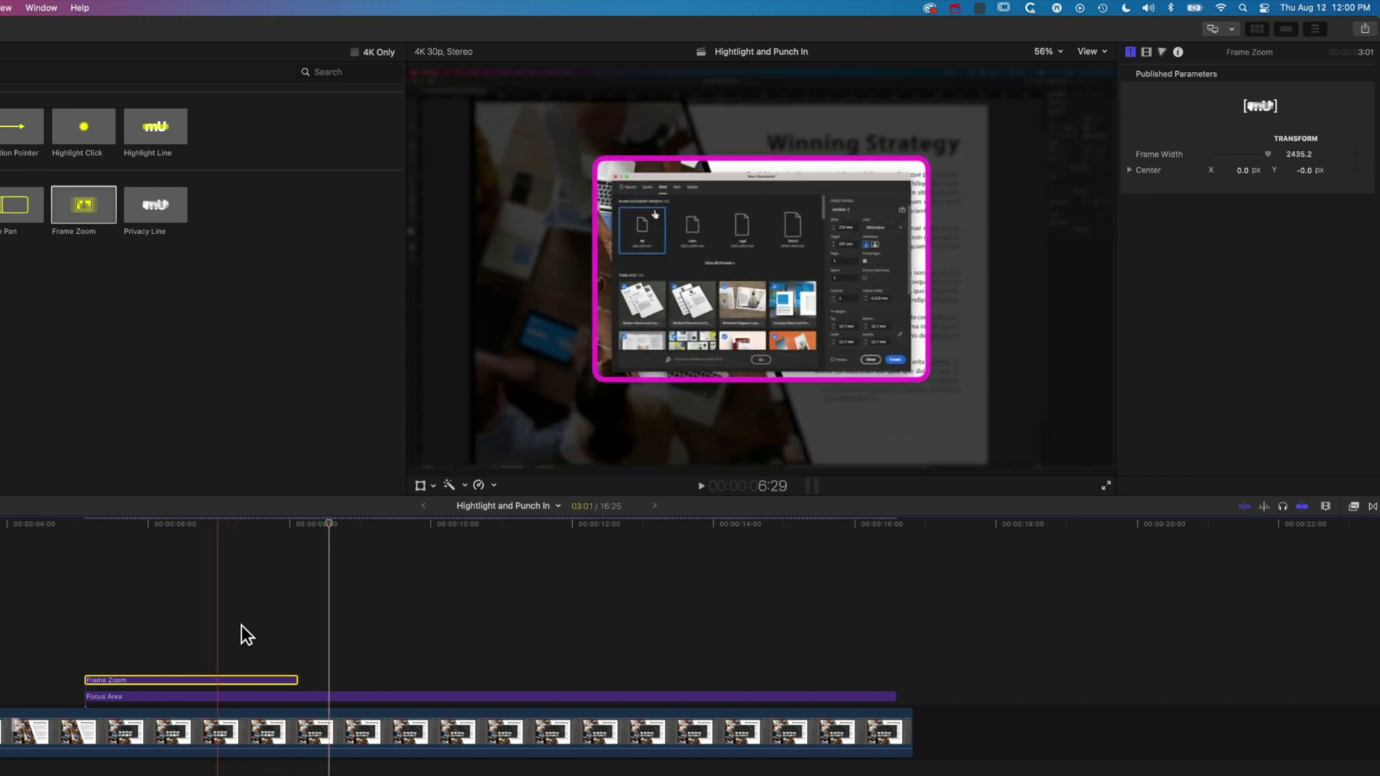
# Extend the Frame Zoom to the Focus Area's end and preview the zoom-in from 4:22.
pyautogui.moveTo(298, 680); pyautogui.dragTo(894, 672)
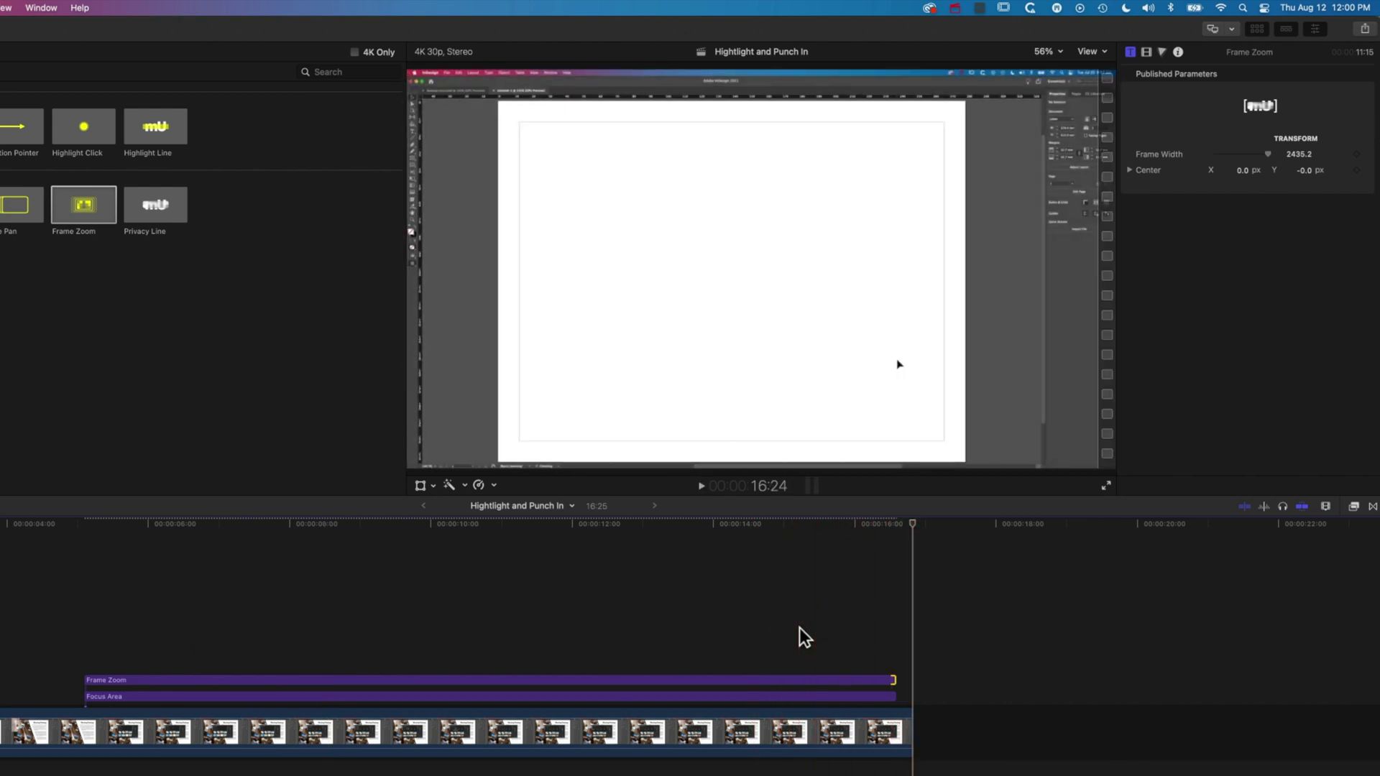
pyautogui.hotkey('shift', '/')
pyautogui.click(60, 520)
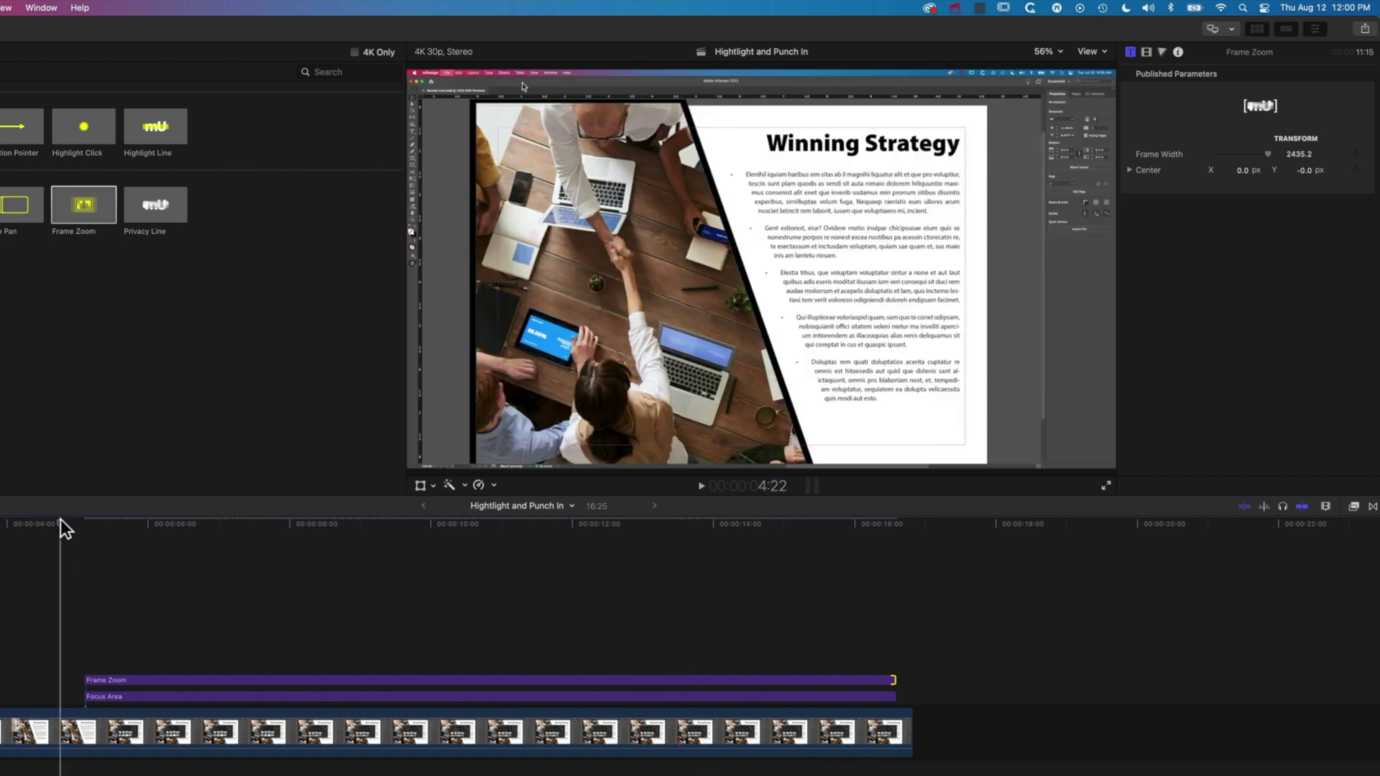
pyautogui.press('space')
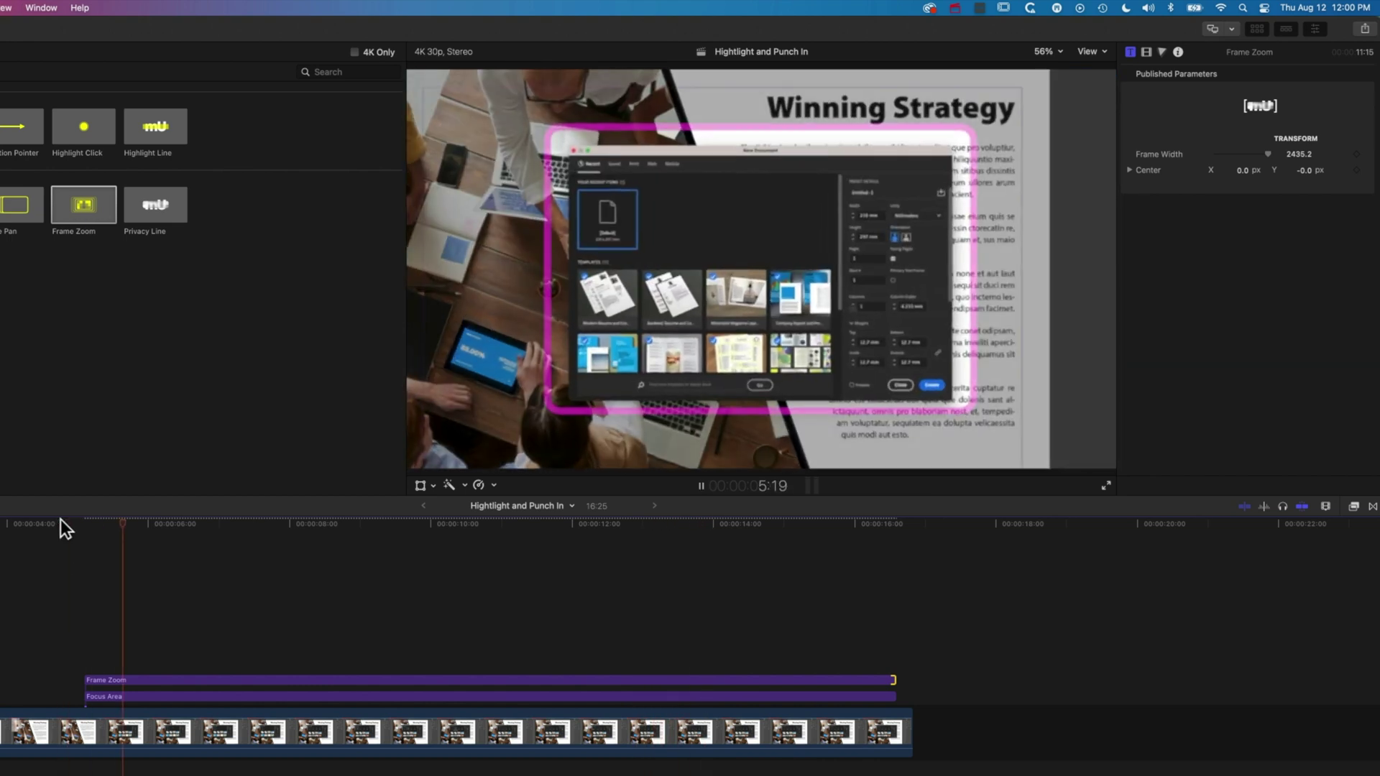
pyautogui.press('space')
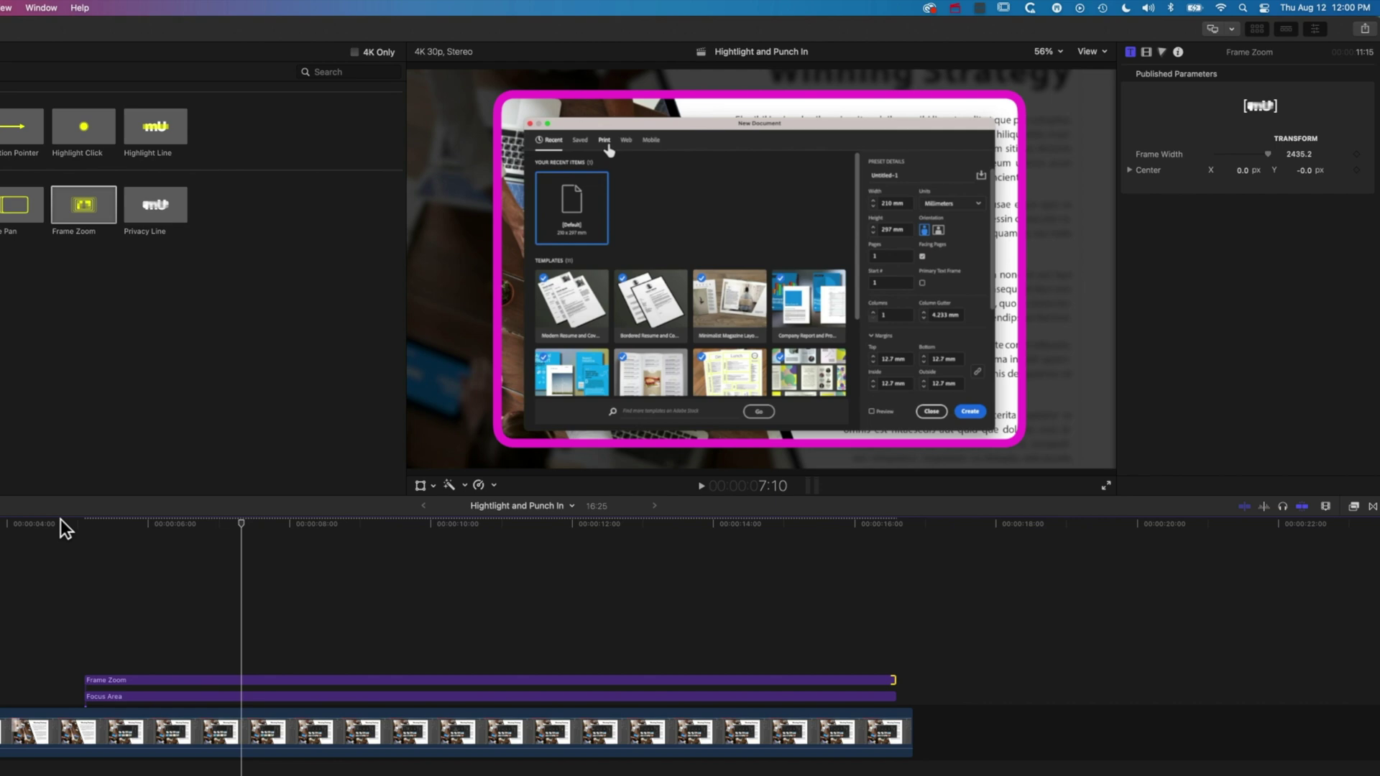
pyautogui.moveTo(60, 519); pyautogui.dragTo(187, 433)
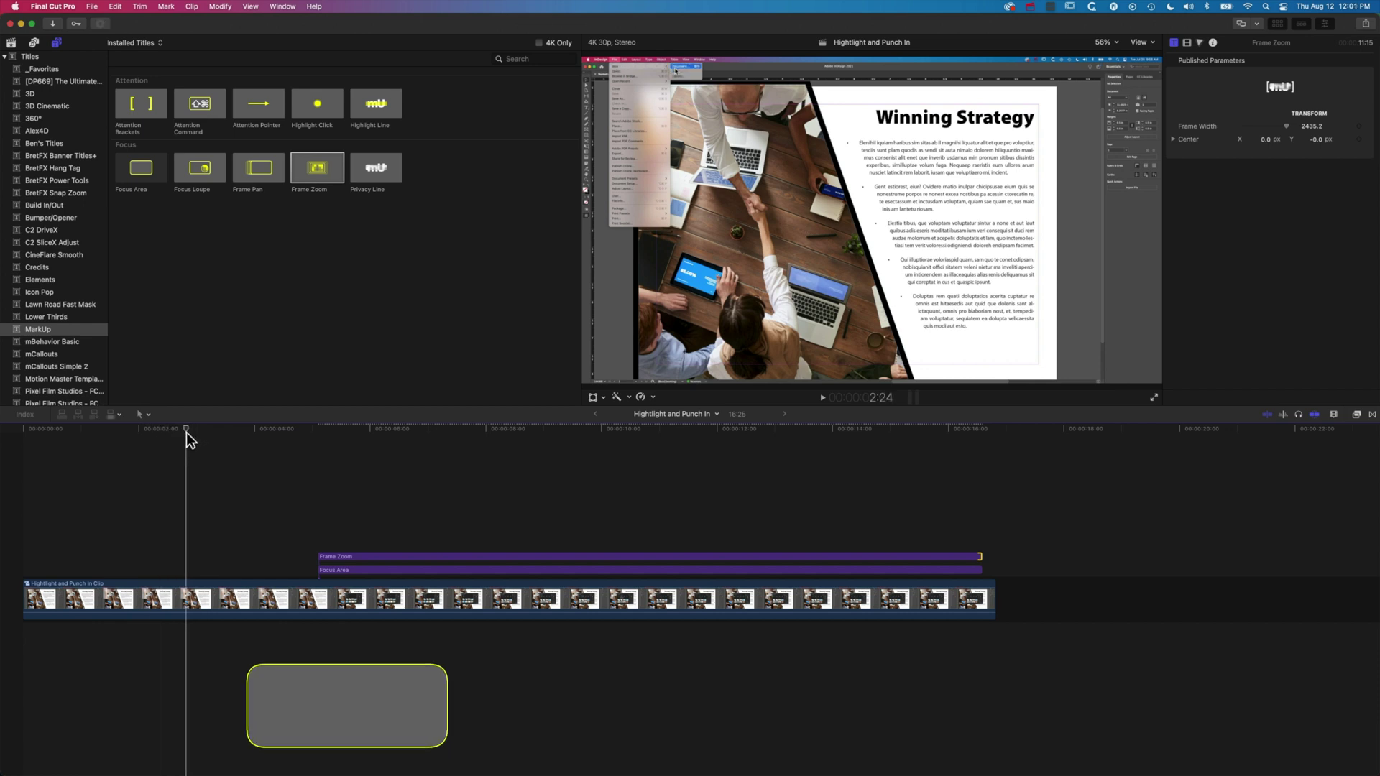
# Insert a short freeze frame with Option-F, trim its length, and place a Frame Zoom over it.
pyautogui.hotkey('alt', 'f')
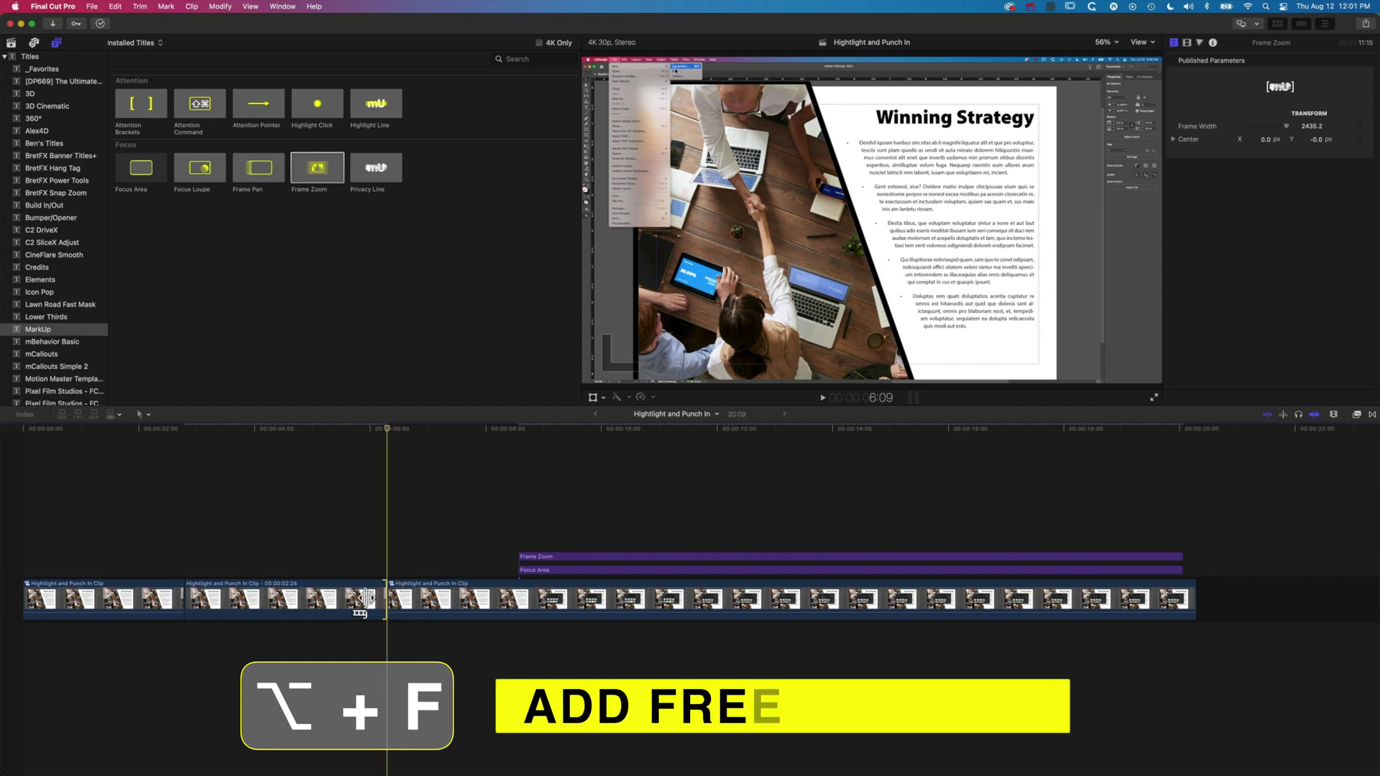
pyautogui.moveTo(385, 607); pyautogui.dragTo(208, 602)
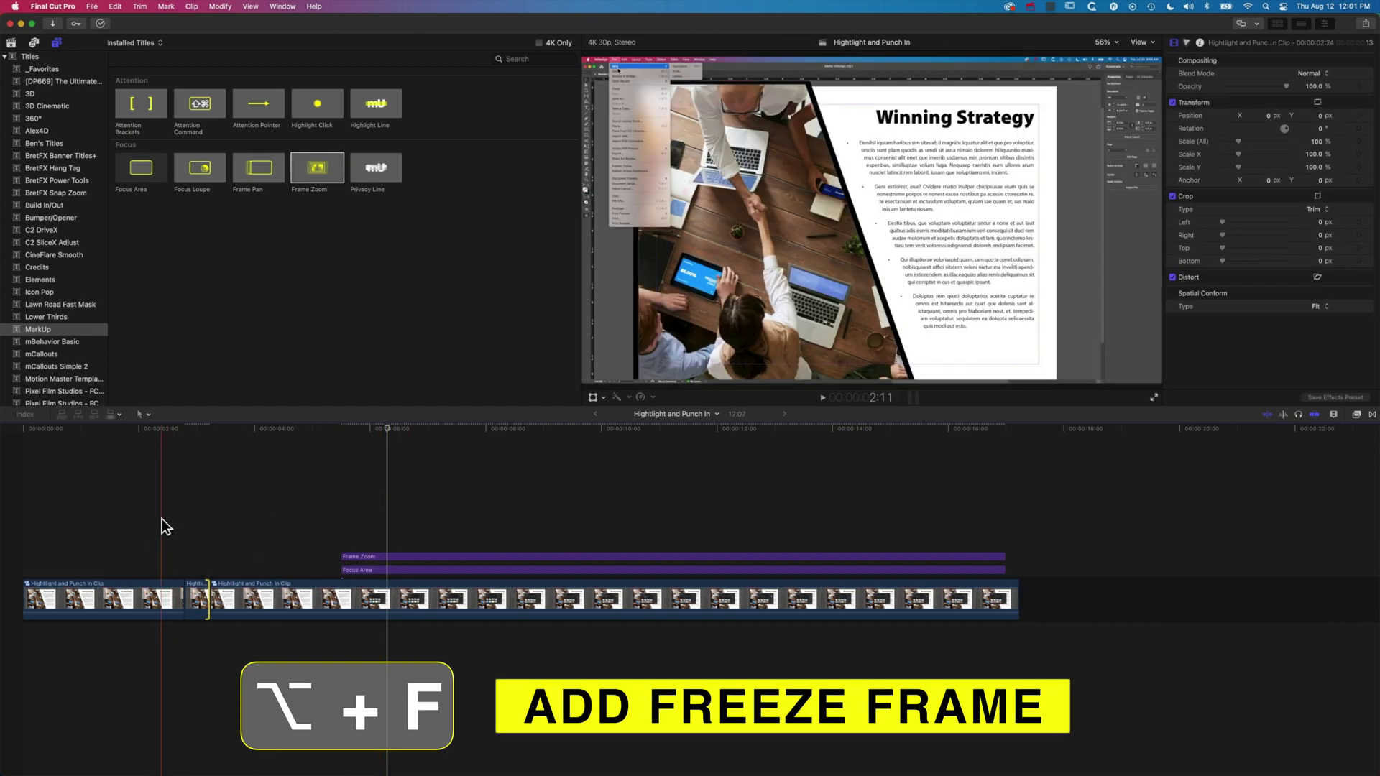
pyautogui.press('space')
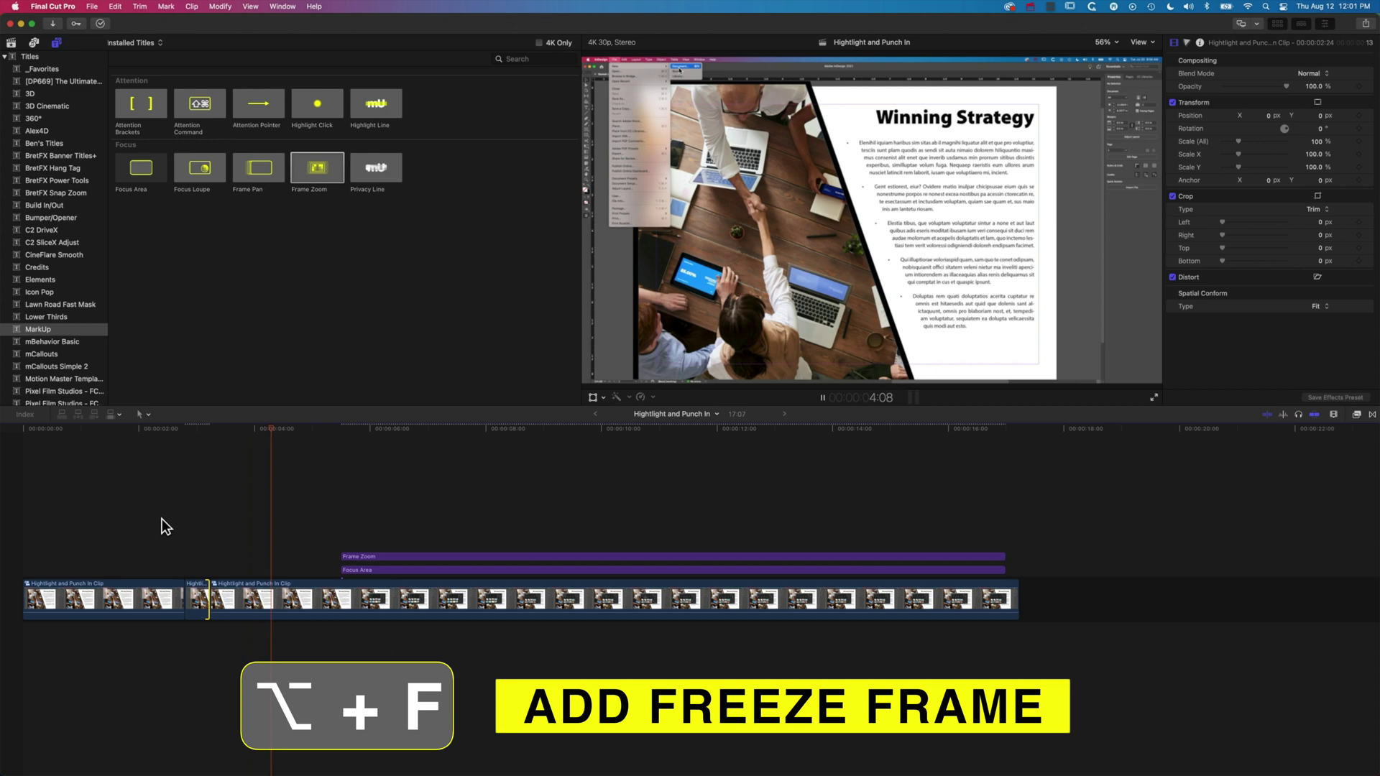
pyautogui.moveTo(209, 597); pyautogui.dragTo(266, 600)
pyautogui.press('space')
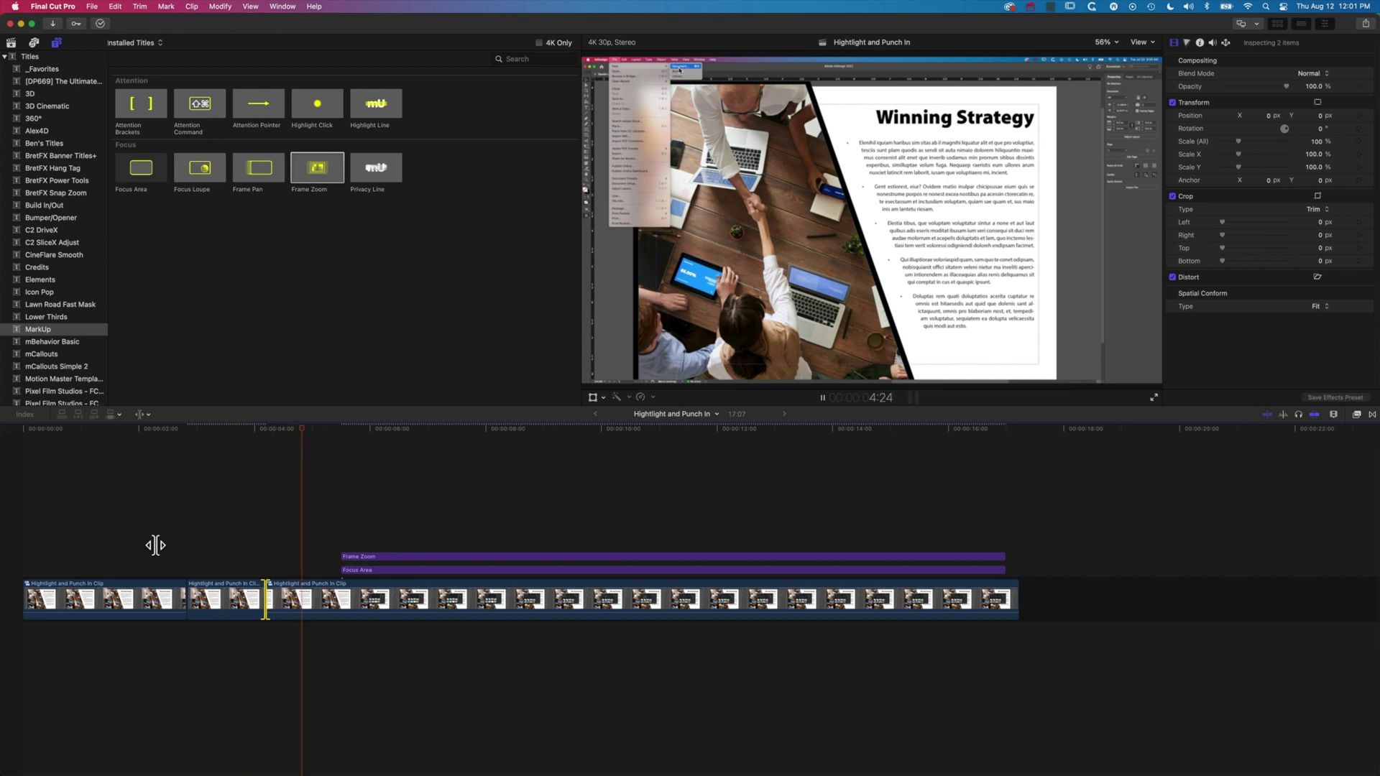
pyautogui.press('space')
pyautogui.moveTo(260, 608); pyautogui.dragTo(240, 601)
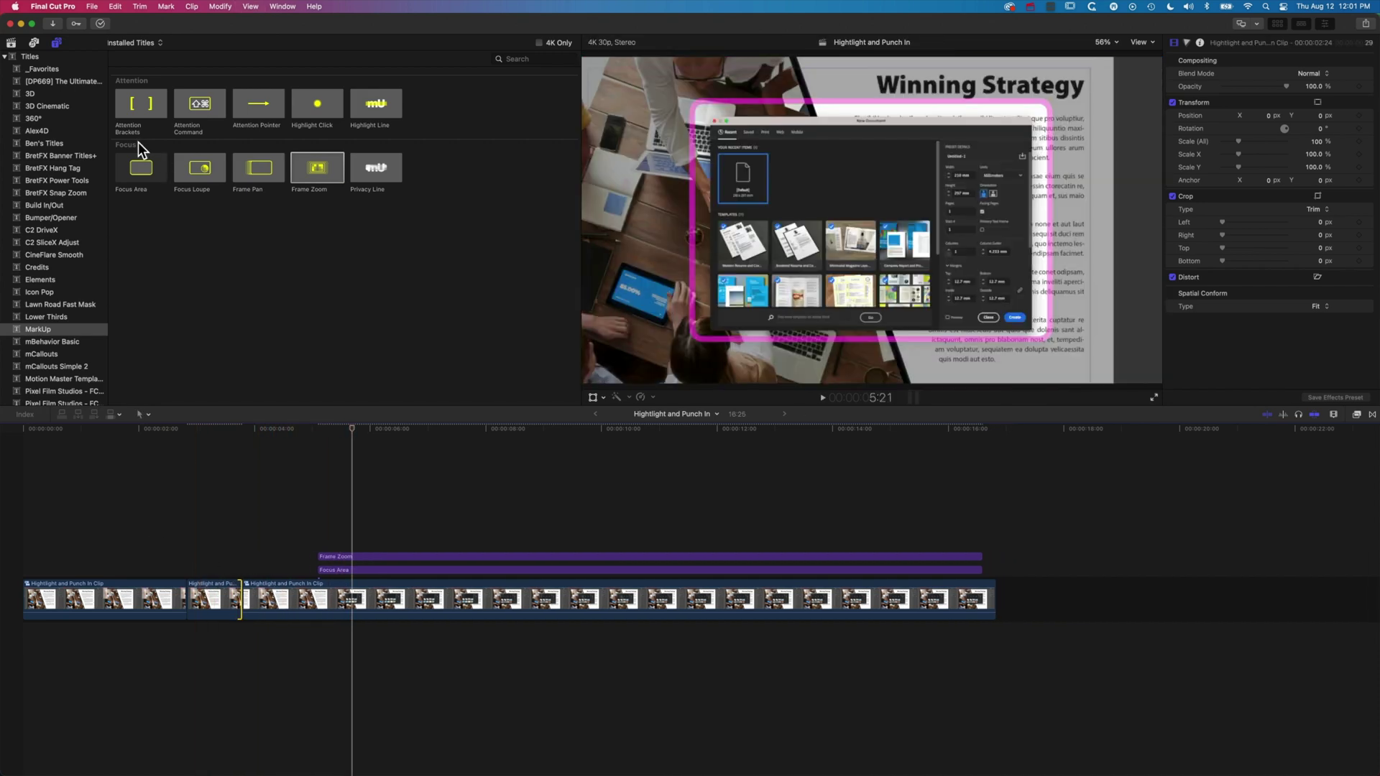
pyautogui.moveTo(316, 178); pyautogui.dragTo(134, 573)
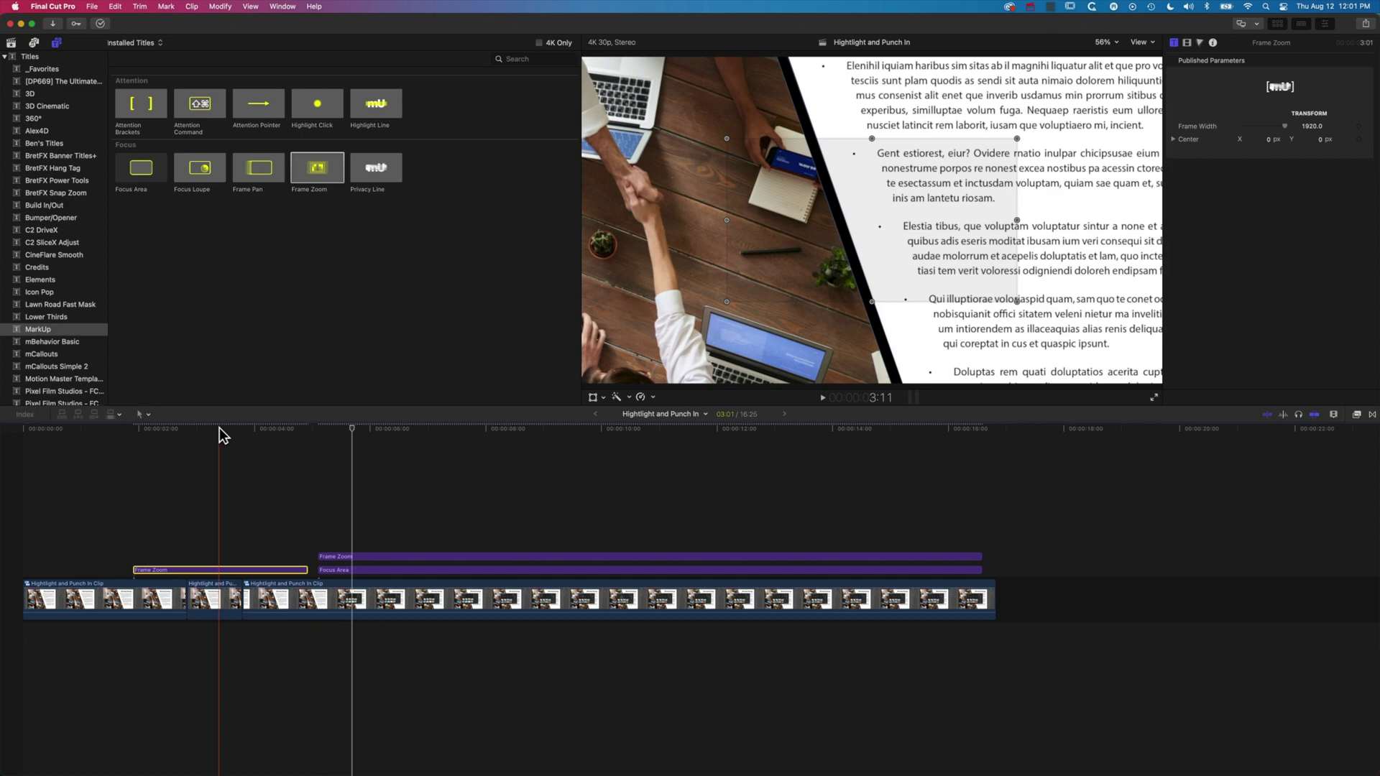
# Shift the new Frame Zoom's frame toward the page's upper-left and preview from the freeze section.
pyautogui.click(219, 429)
pyautogui.click(805, 187)
pyautogui.moveTo(805, 187); pyautogui.dragTo(725, 140)
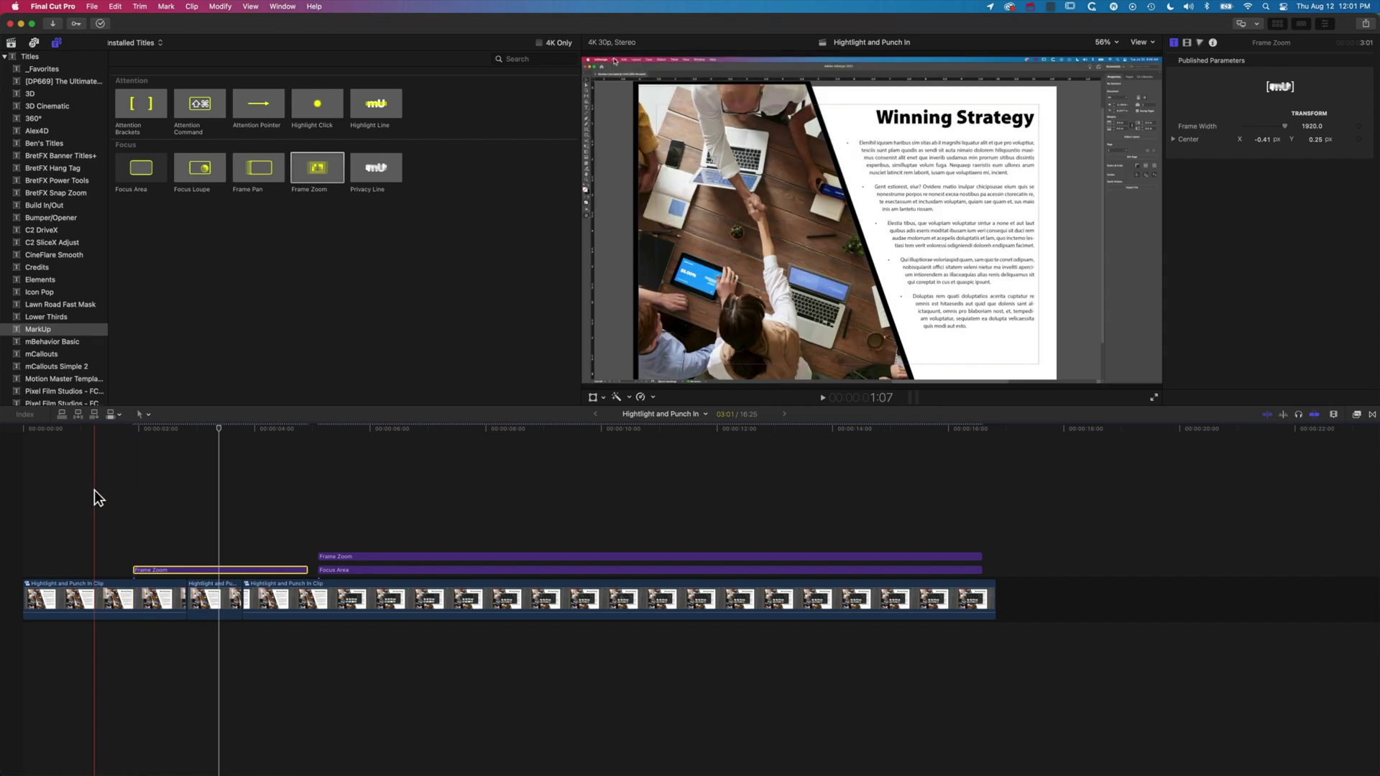
pyautogui.click(101, 500)
pyautogui.press('space')
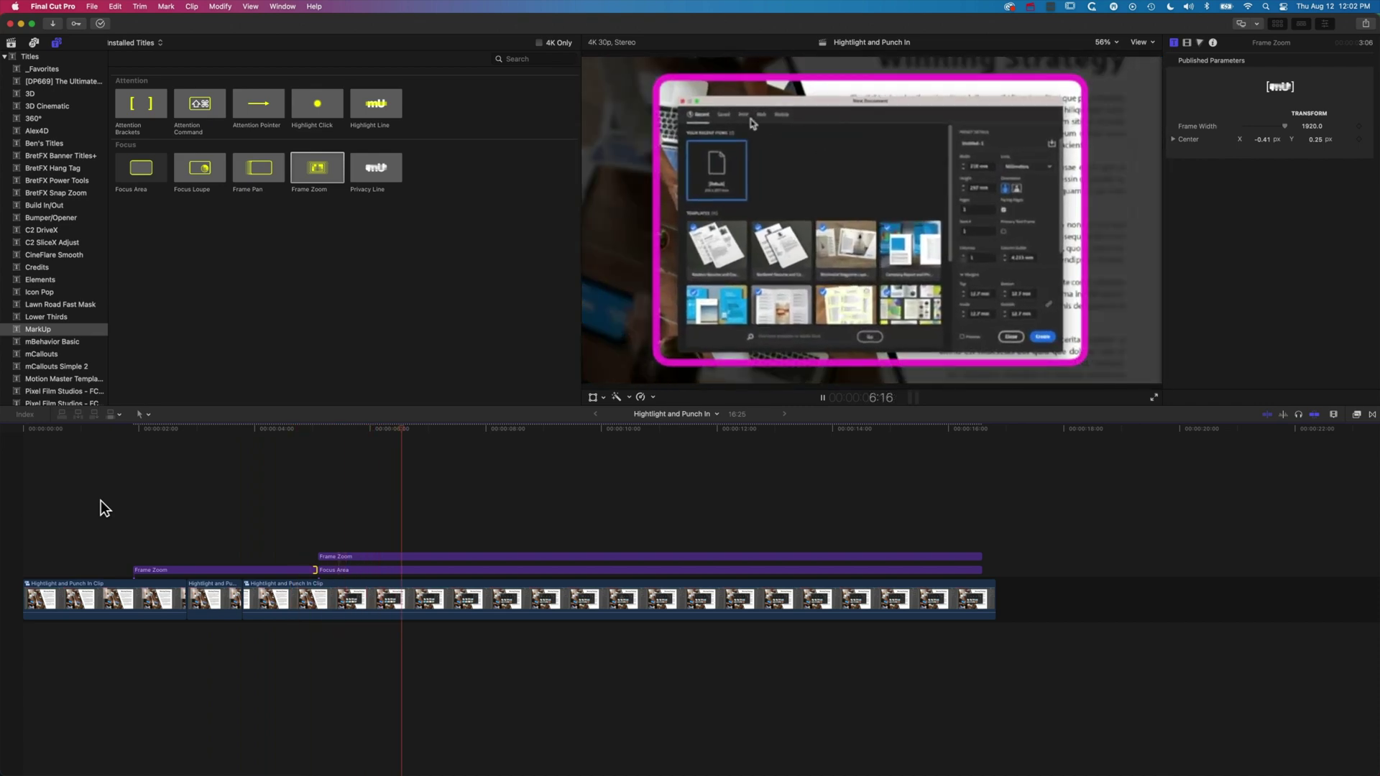
pyautogui.press('space')
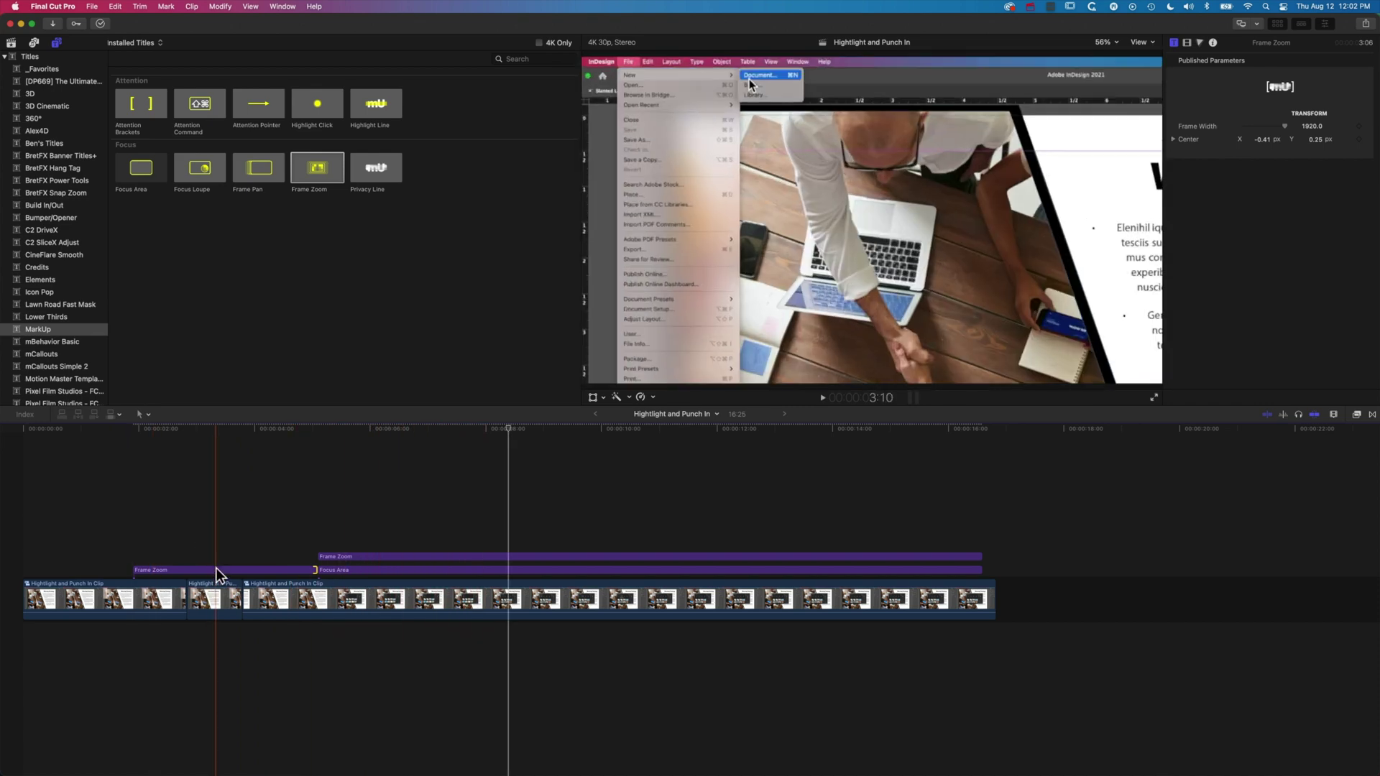
# Ripple-lengthen the second clip so later clips move right, then play the extended section.
pyautogui.moveTo(243, 601); pyautogui.dragTo(362, 569)
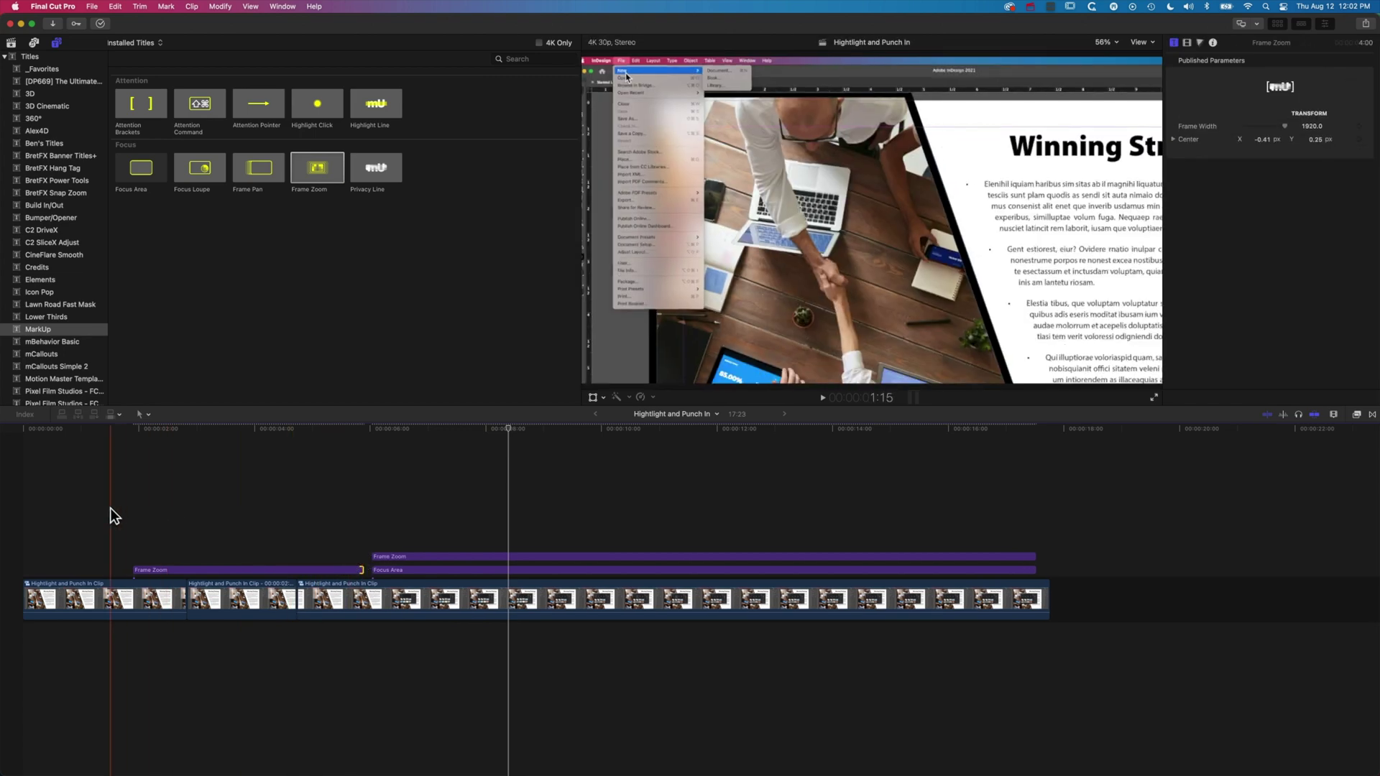
pyautogui.press('space')
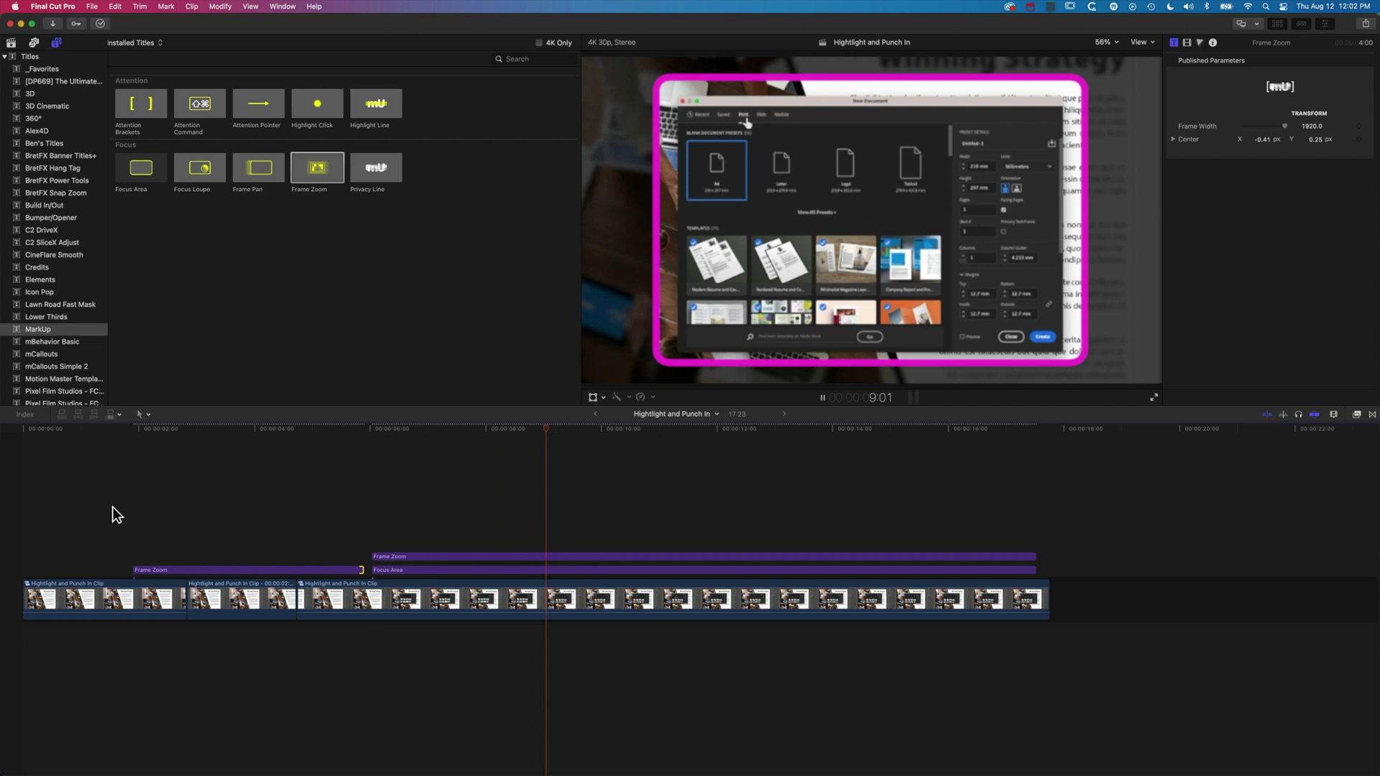
pyautogui.press('space')
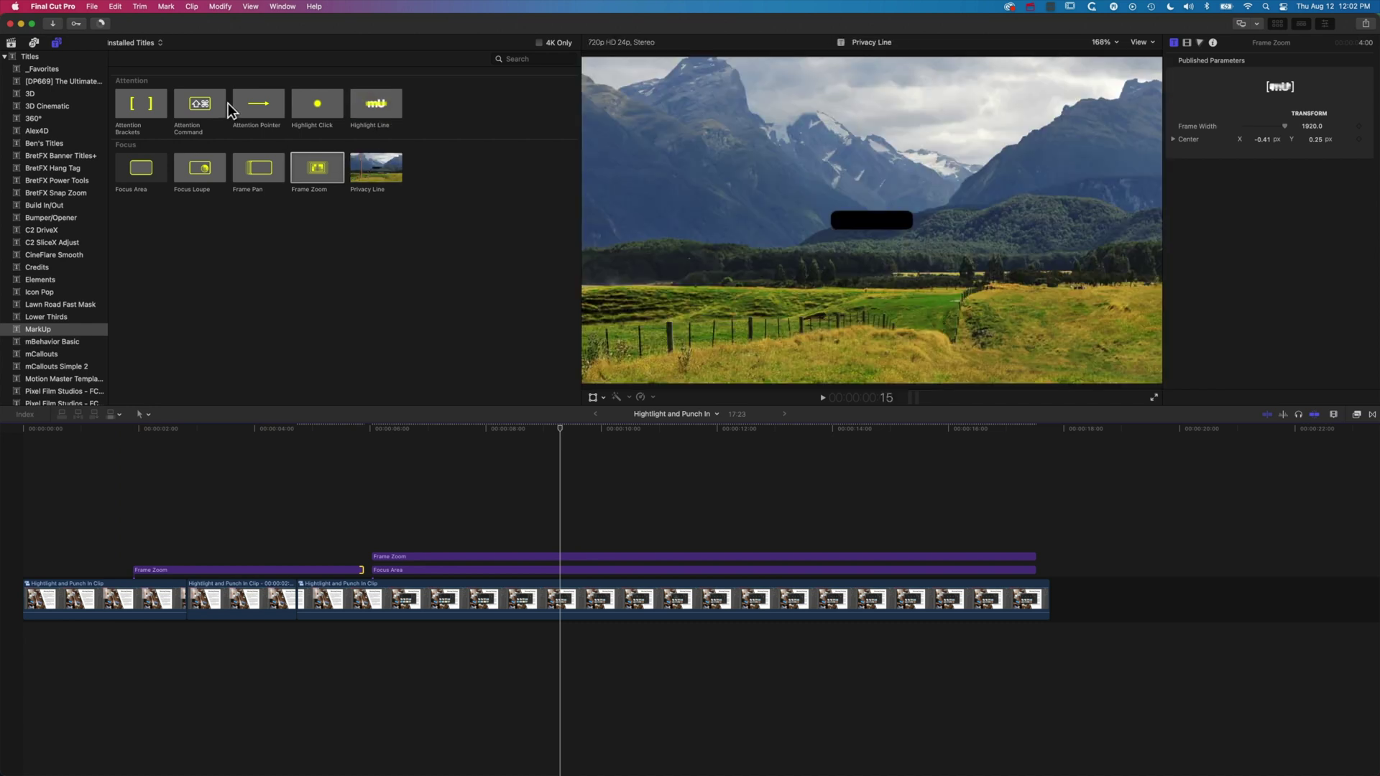
# Place the Attention Command title above the second clip, nudged slightly later, and park the playhead near 4 s.
pyautogui.click(199, 103)
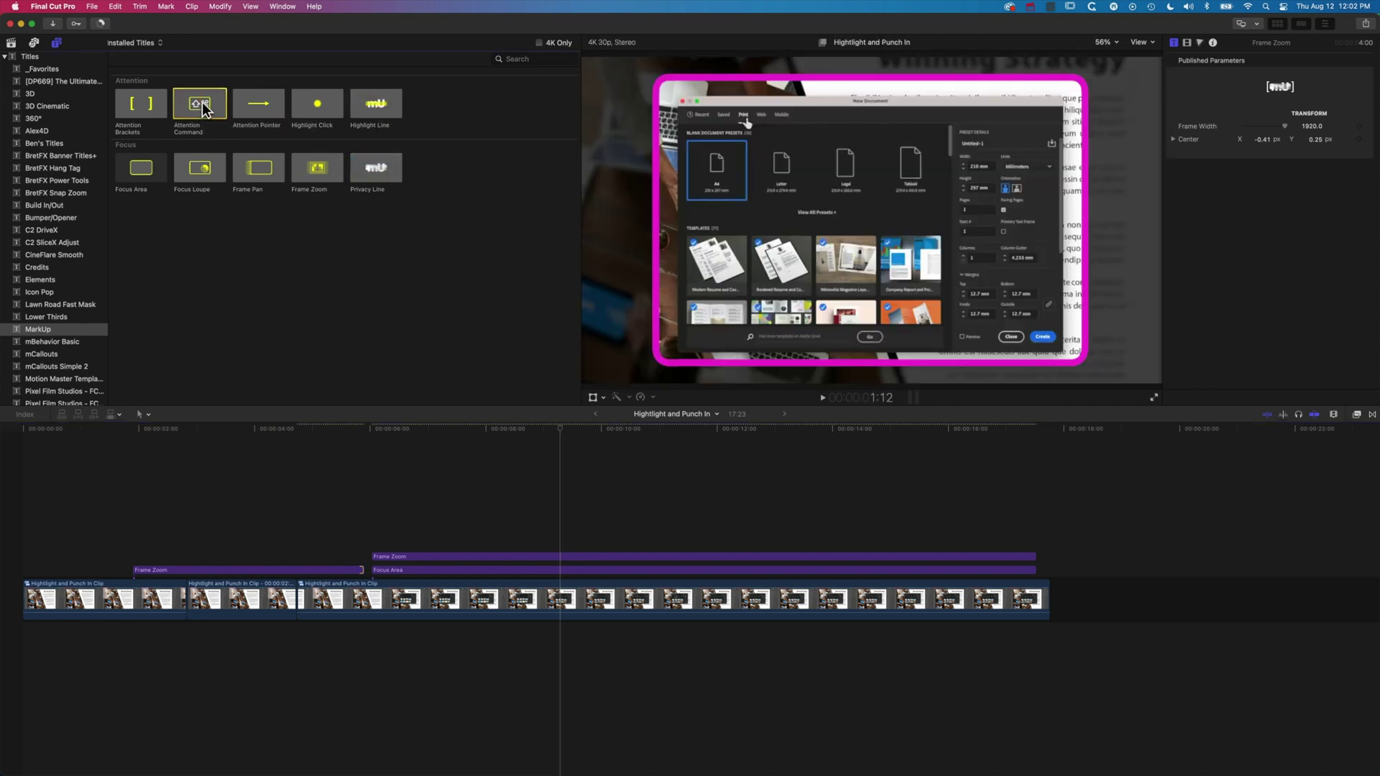
pyautogui.moveTo(200, 102); pyautogui.dragTo(139, 556)
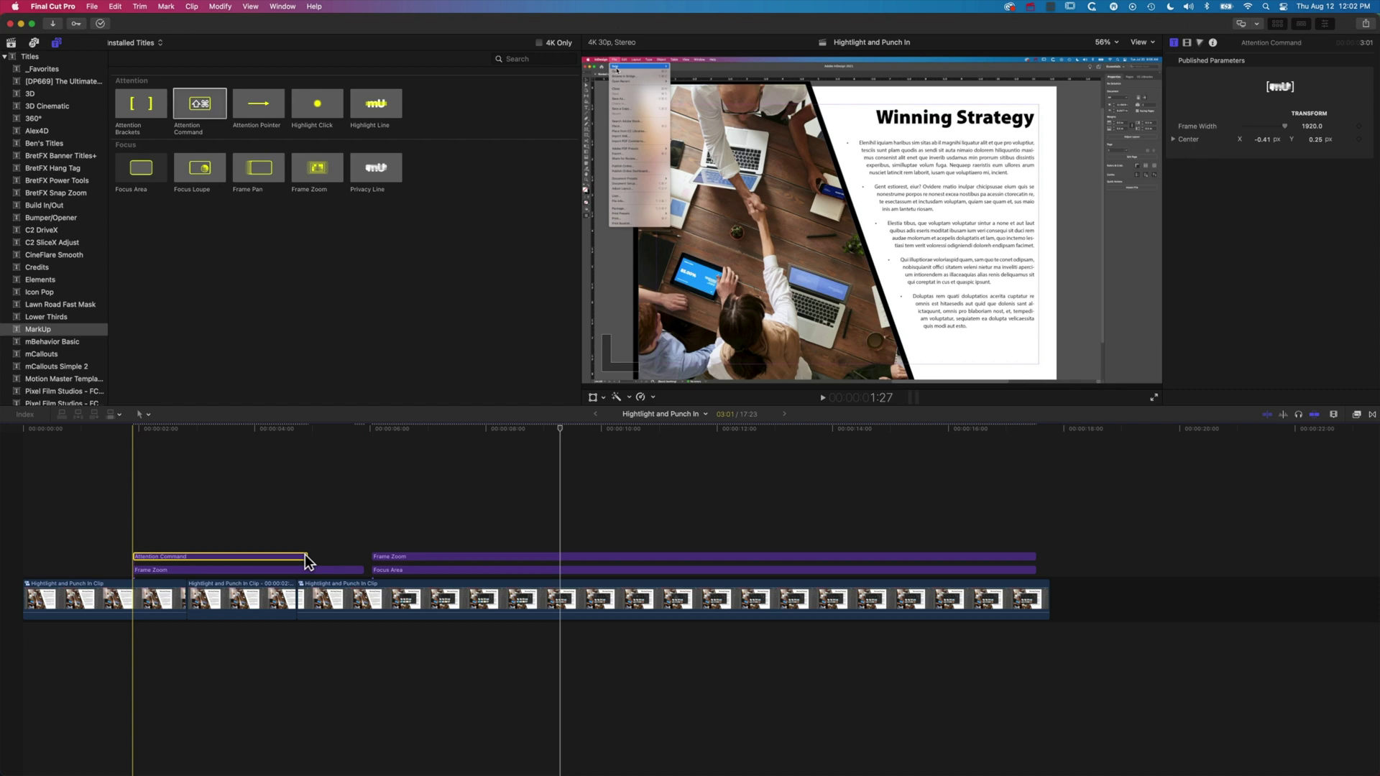
pyautogui.moveTo(196, 558); pyautogui.dragTo(250, 556)
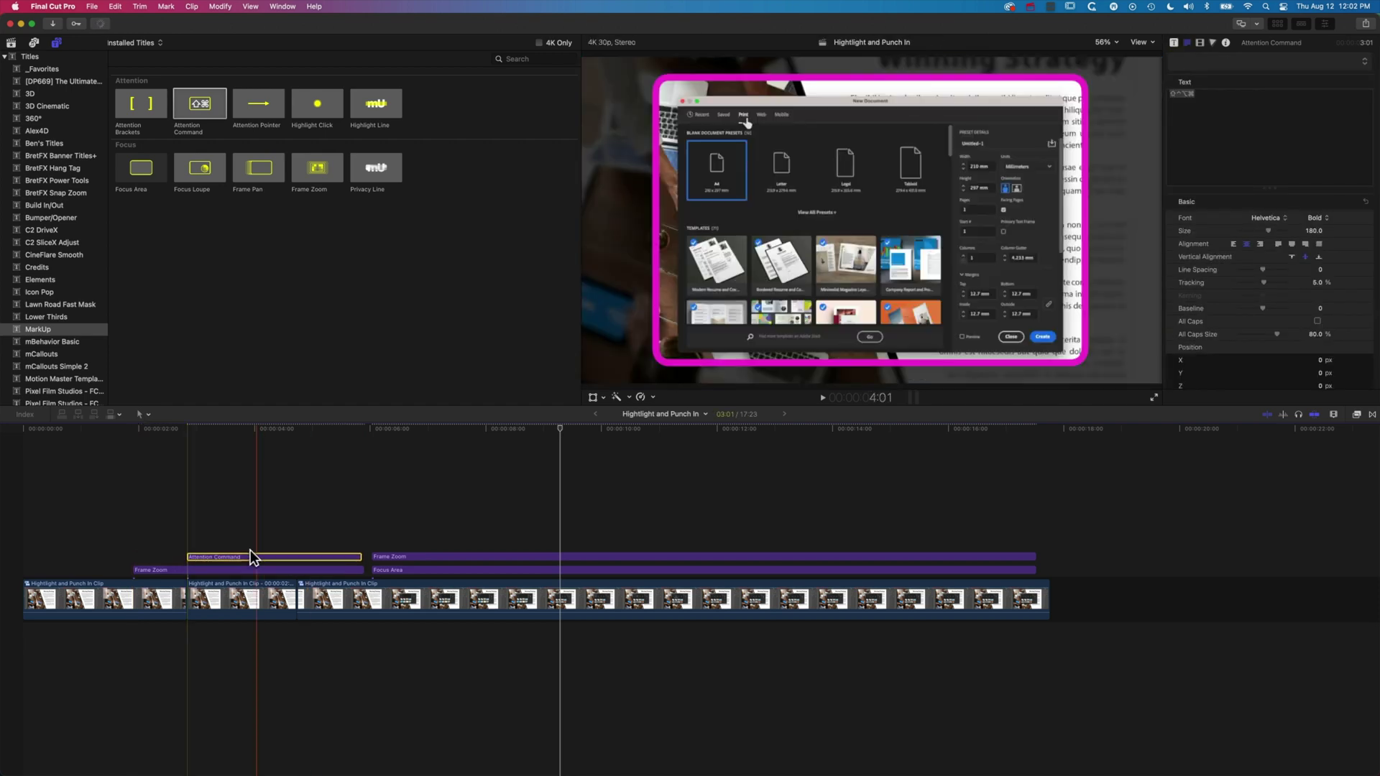
pyautogui.press('space')
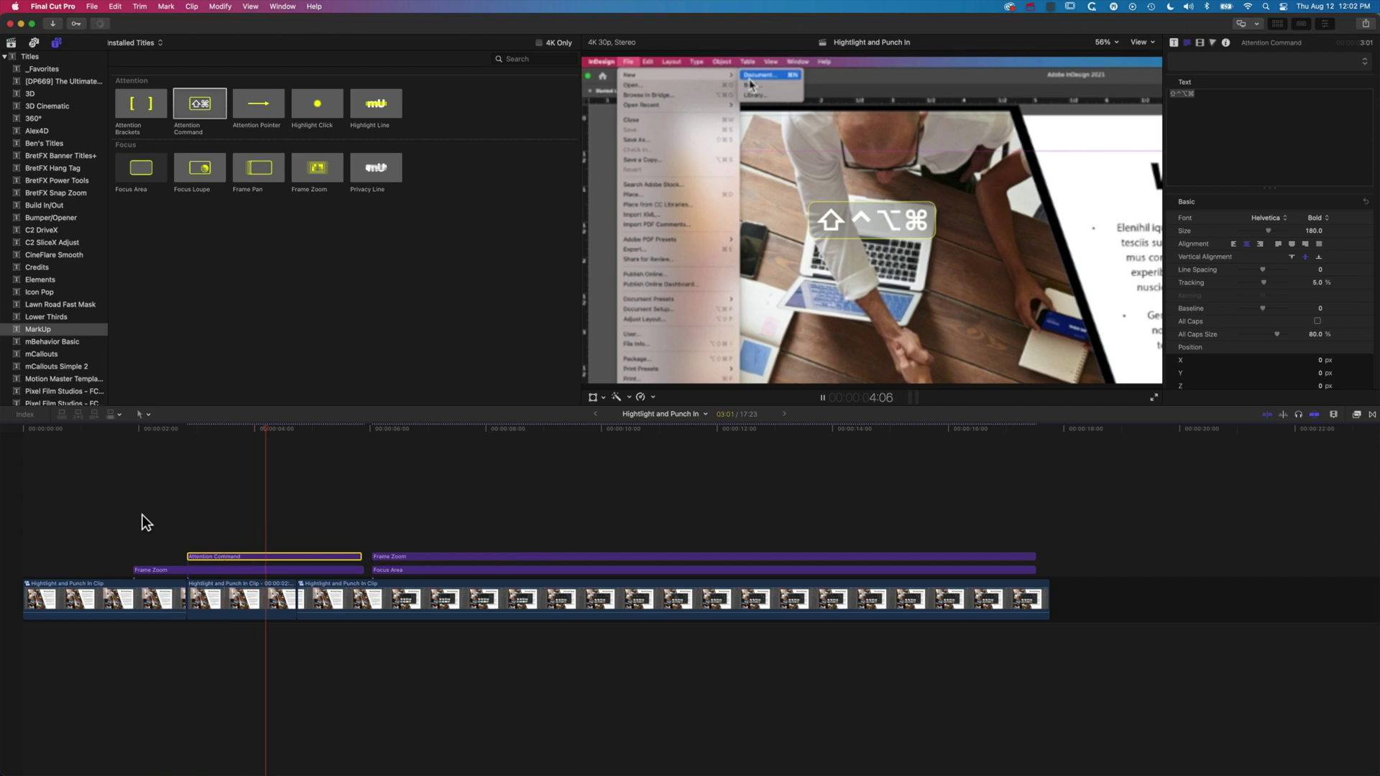
pyautogui.click(274, 422)
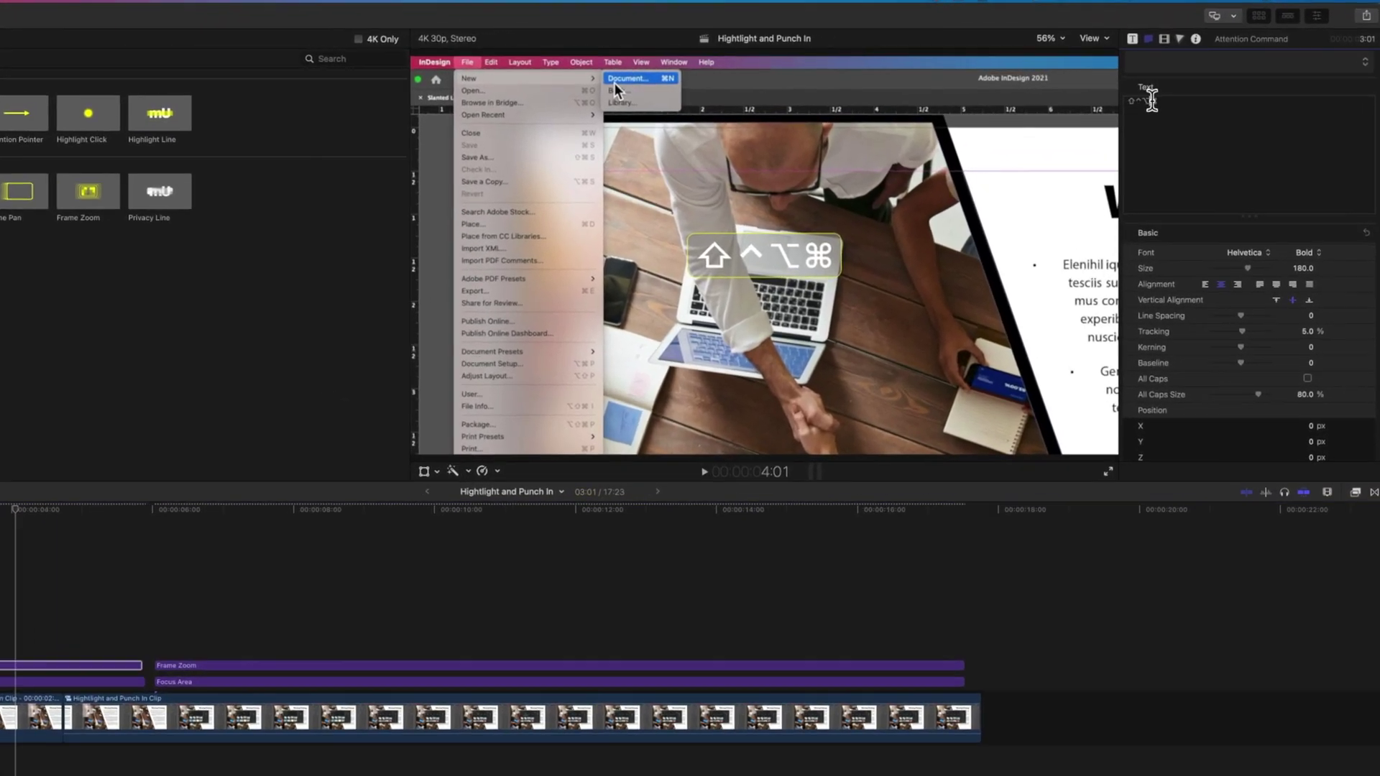
# Change the callout text to '⌘ + N' and move it near the top of the frame.
pyautogui.click(1185, 92)
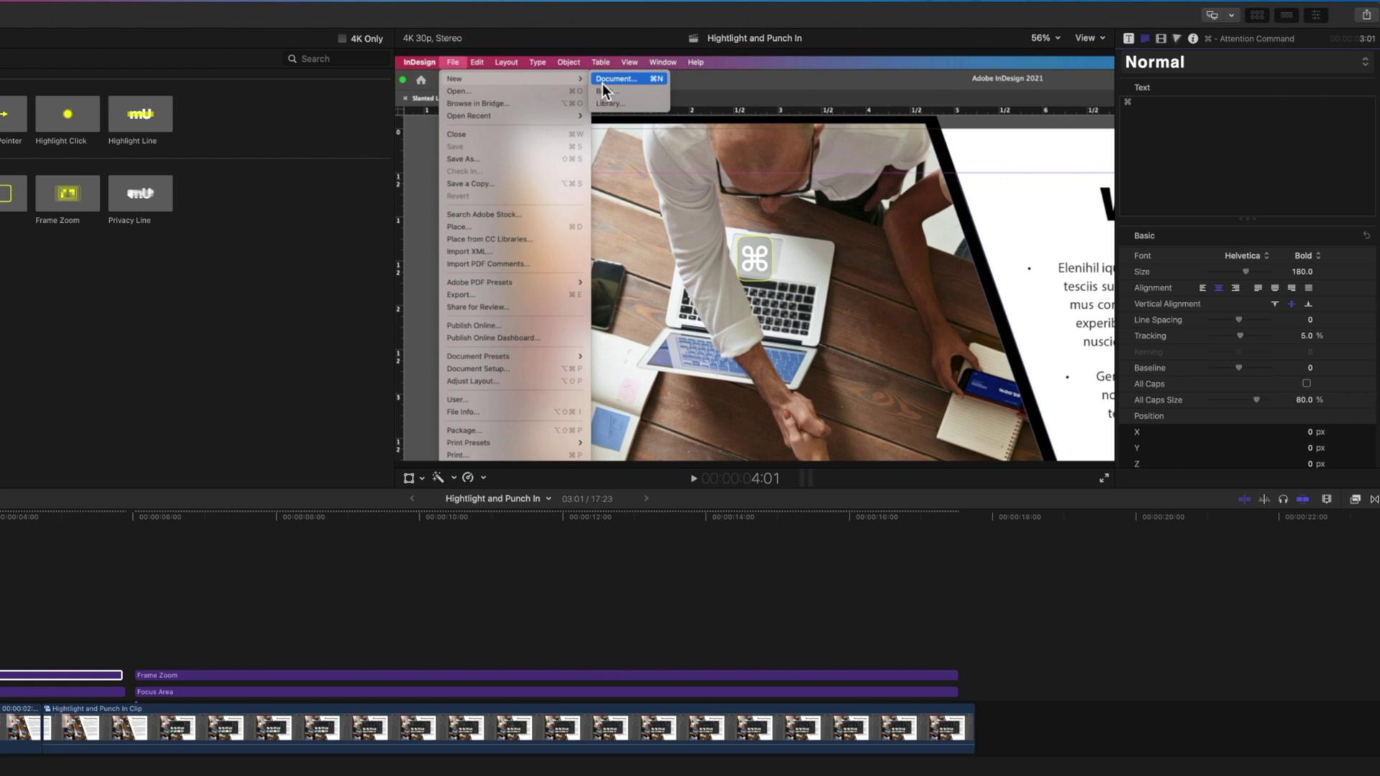
pyautogui.write('+ N')
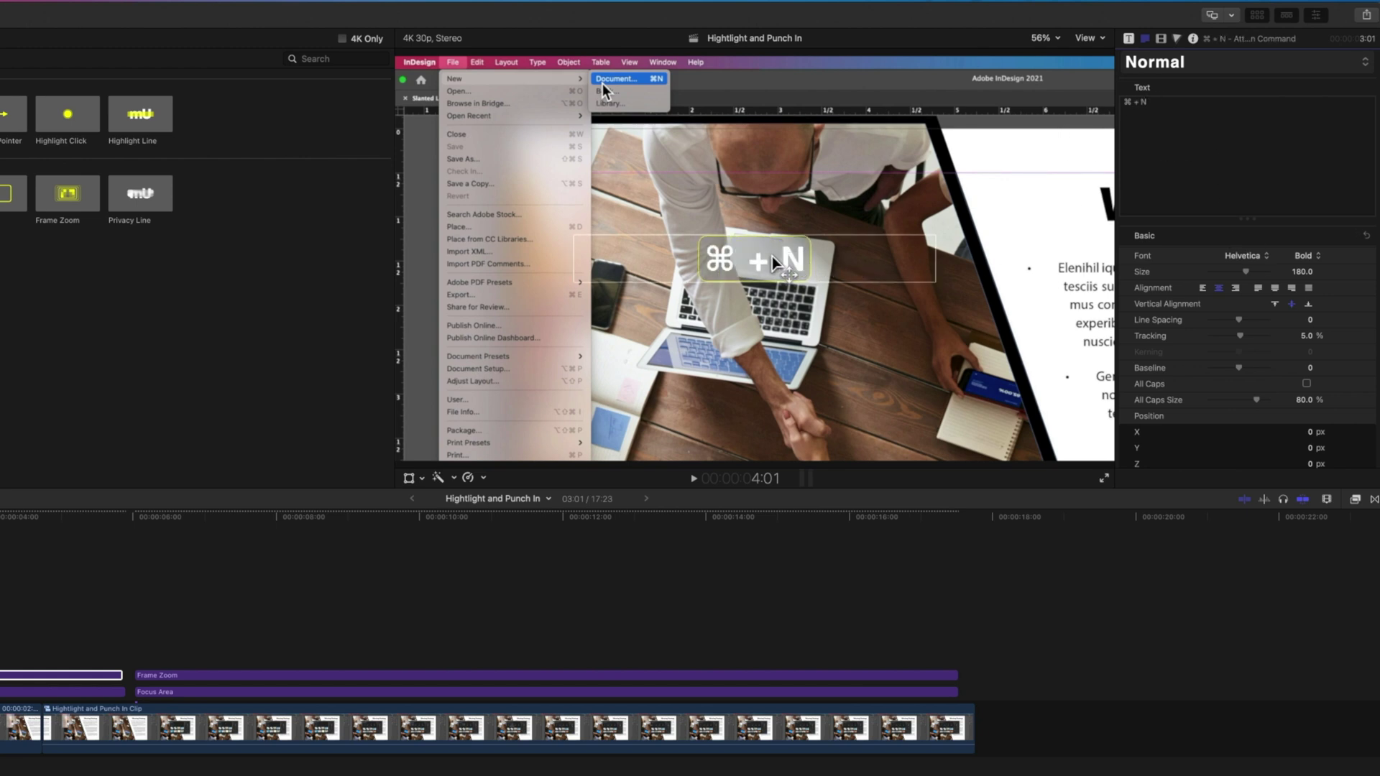
pyautogui.moveTo(771, 255); pyautogui.dragTo(821, 95)
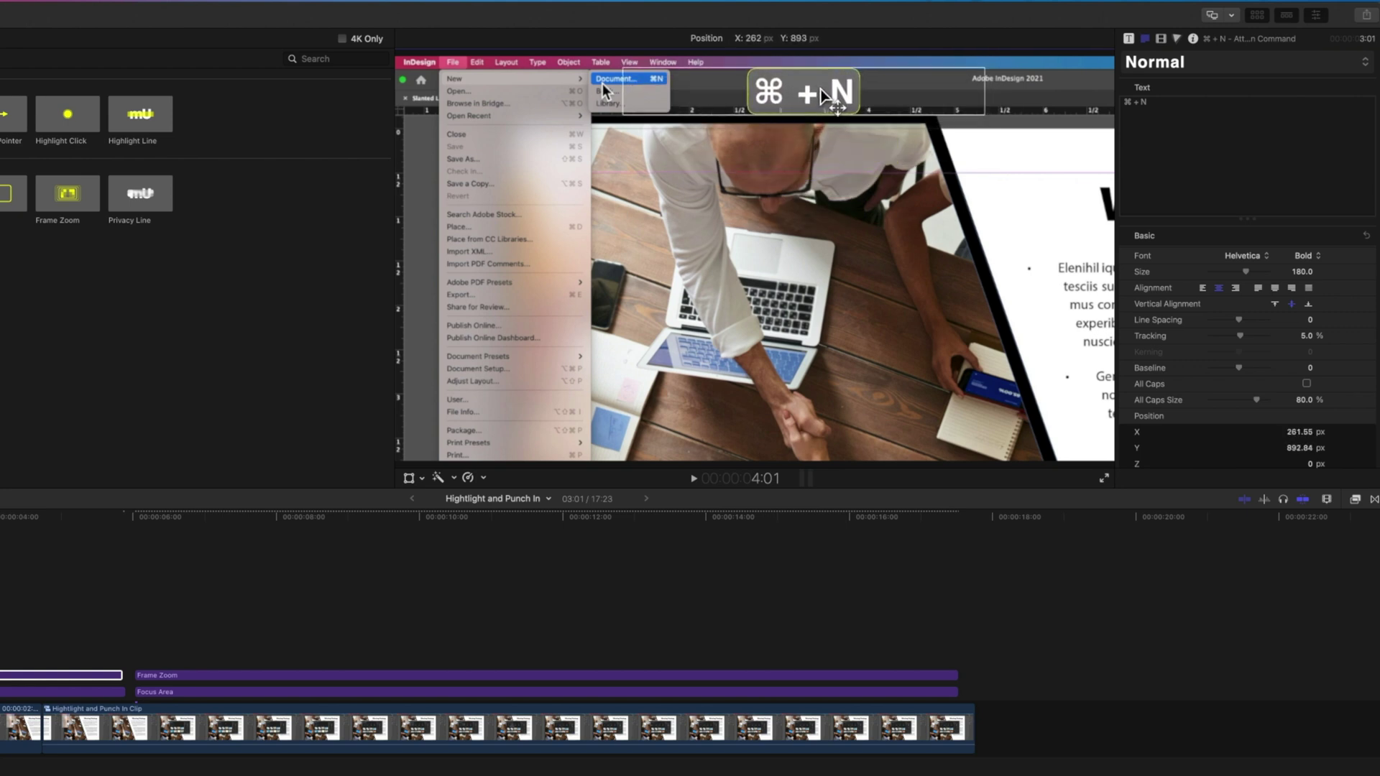
# Give the ⌘ + N callout a magenta F030D3 fill at about 72% opacity and a much thicker yellow stroke, then preview it.
pyautogui.click(1129, 41)
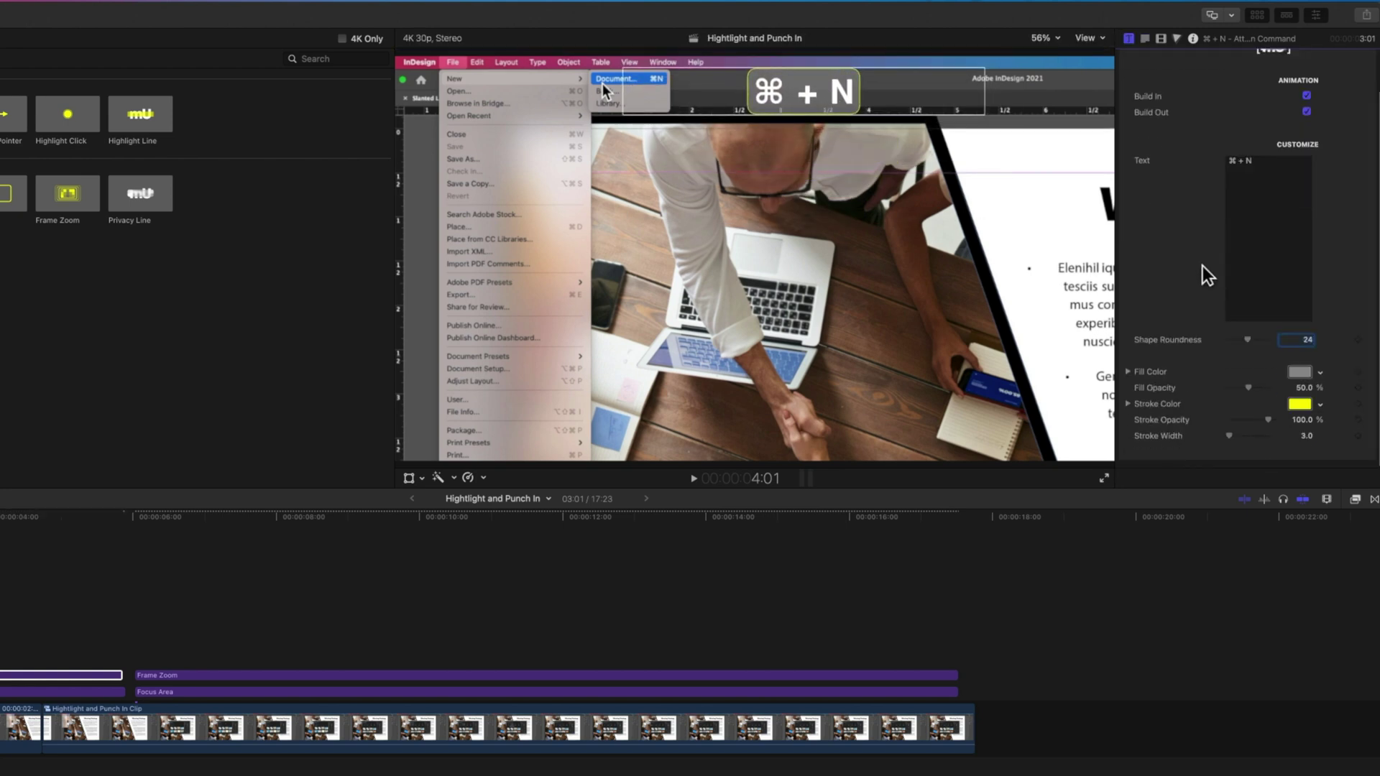
pyautogui.click(1303, 374)
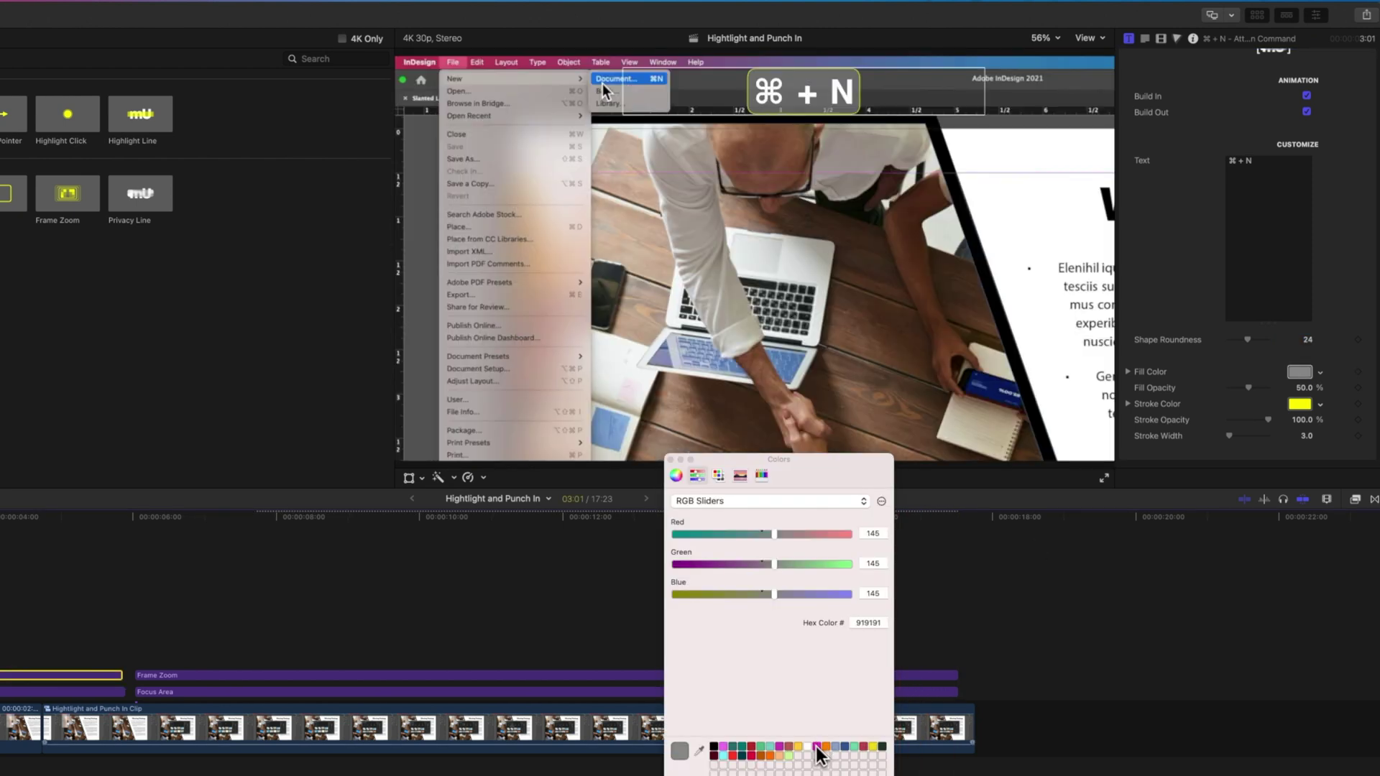
pyautogui.click(817, 747)
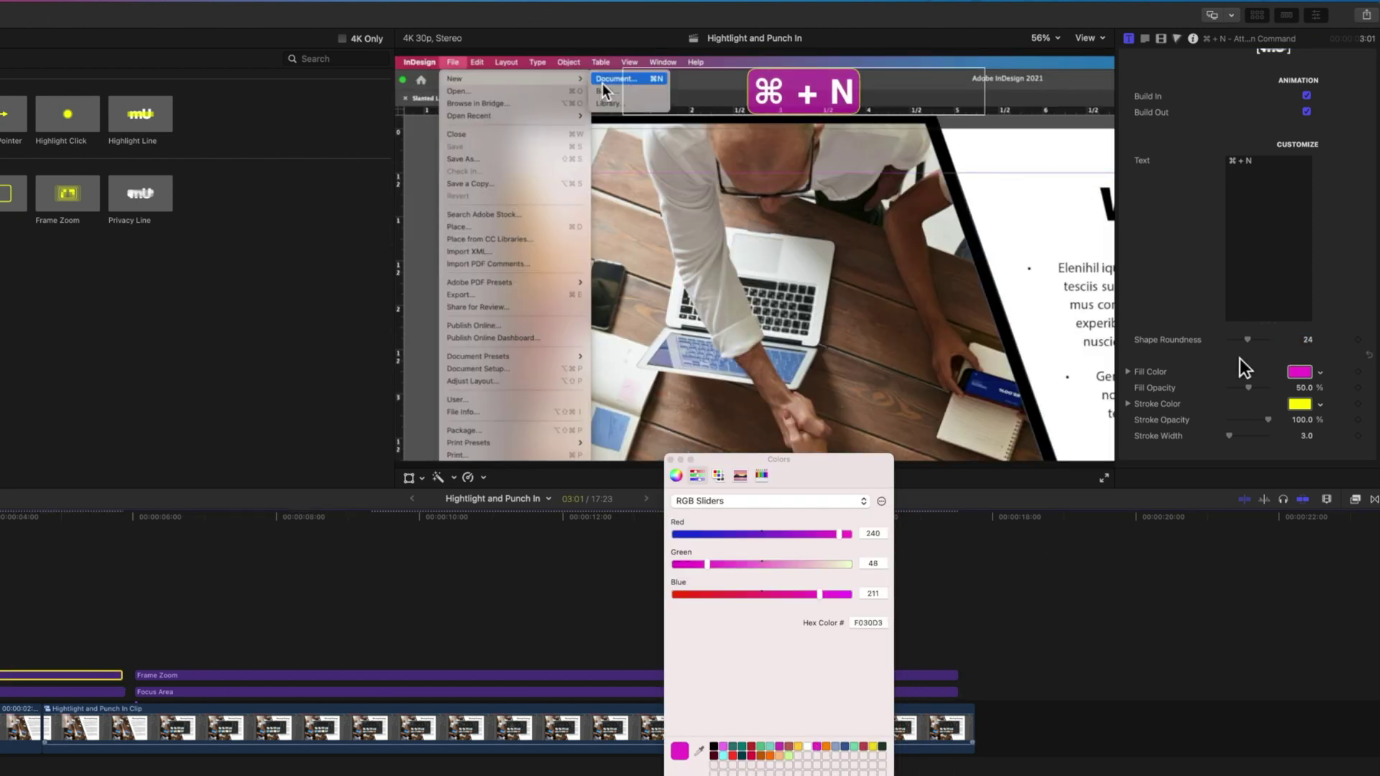
pyautogui.moveTo(1250, 388); pyautogui.dragTo(1258, 388)
pyautogui.moveTo(1230, 437); pyautogui.dragTo(1236, 438)
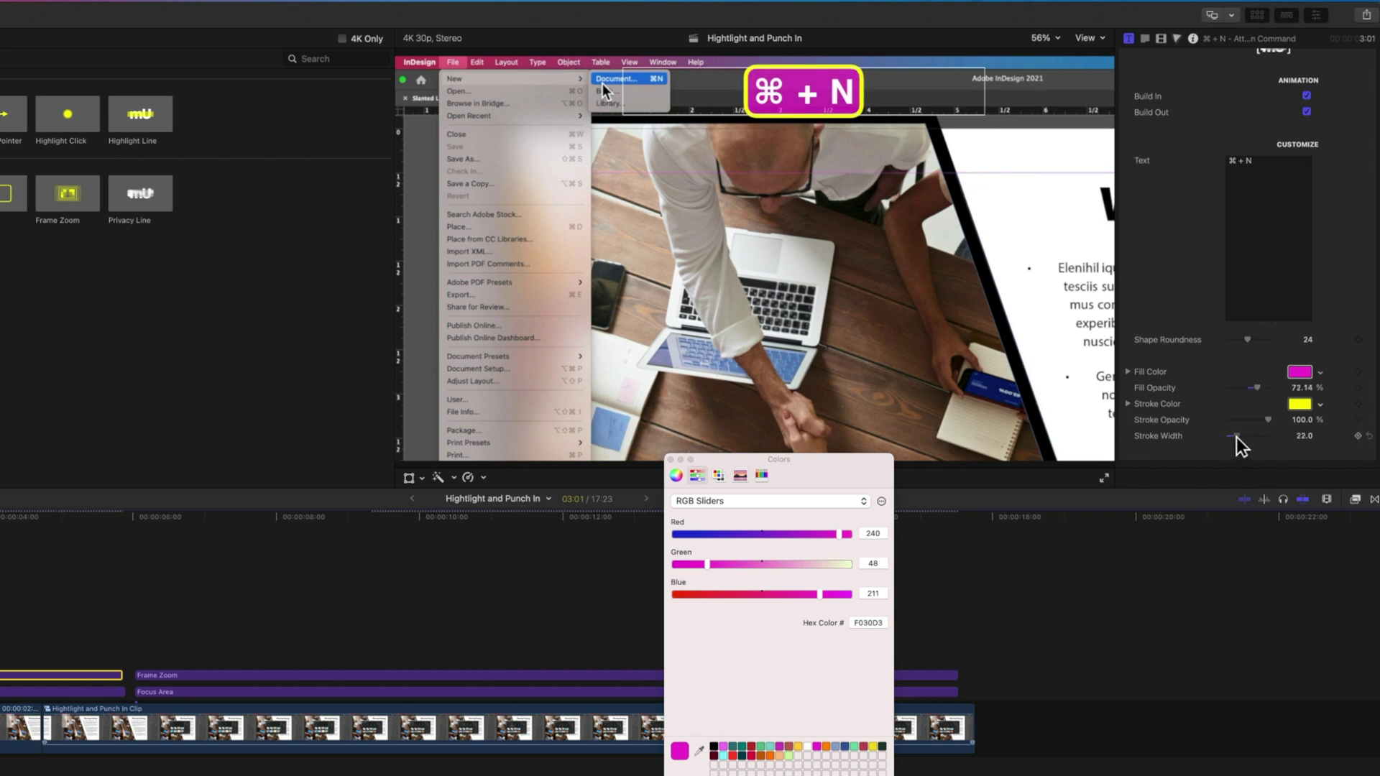
pyautogui.press('space')
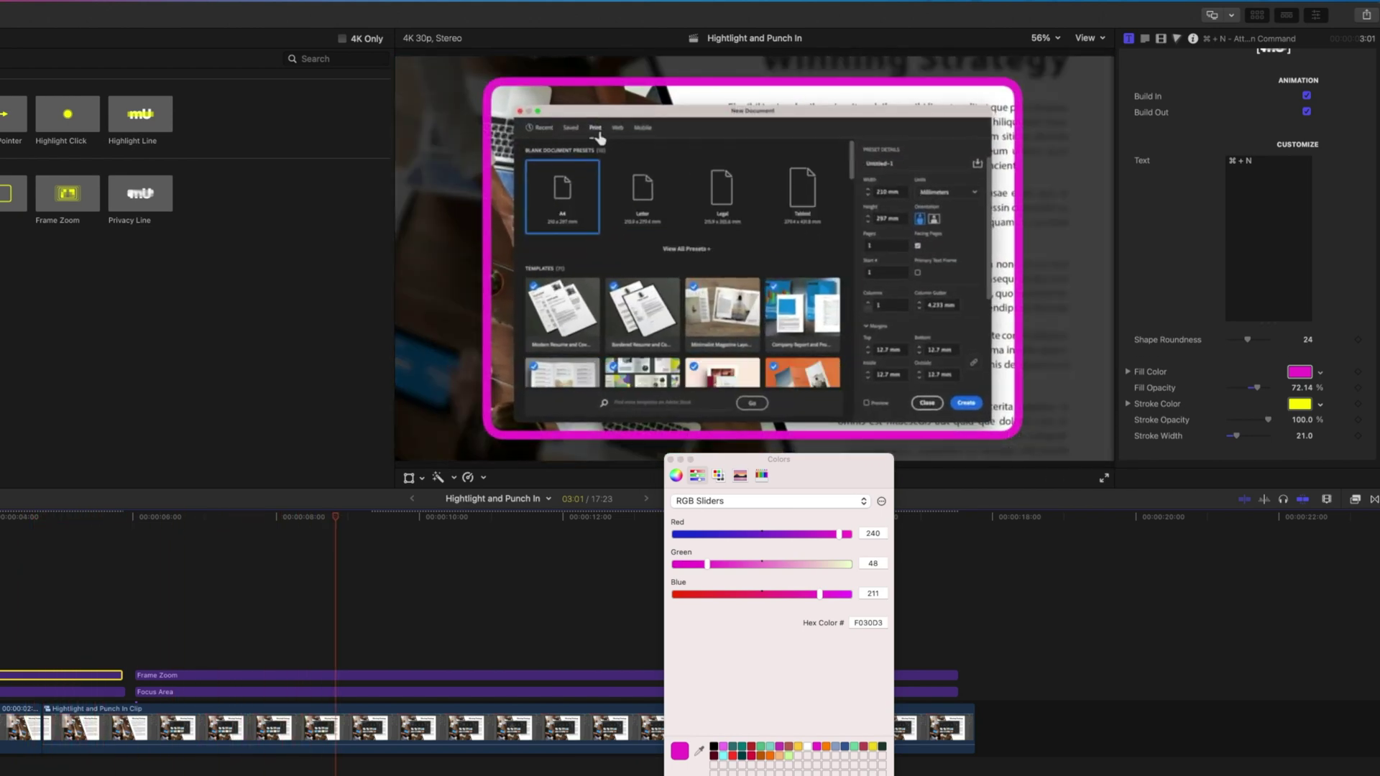
pyautogui.click(670, 460)
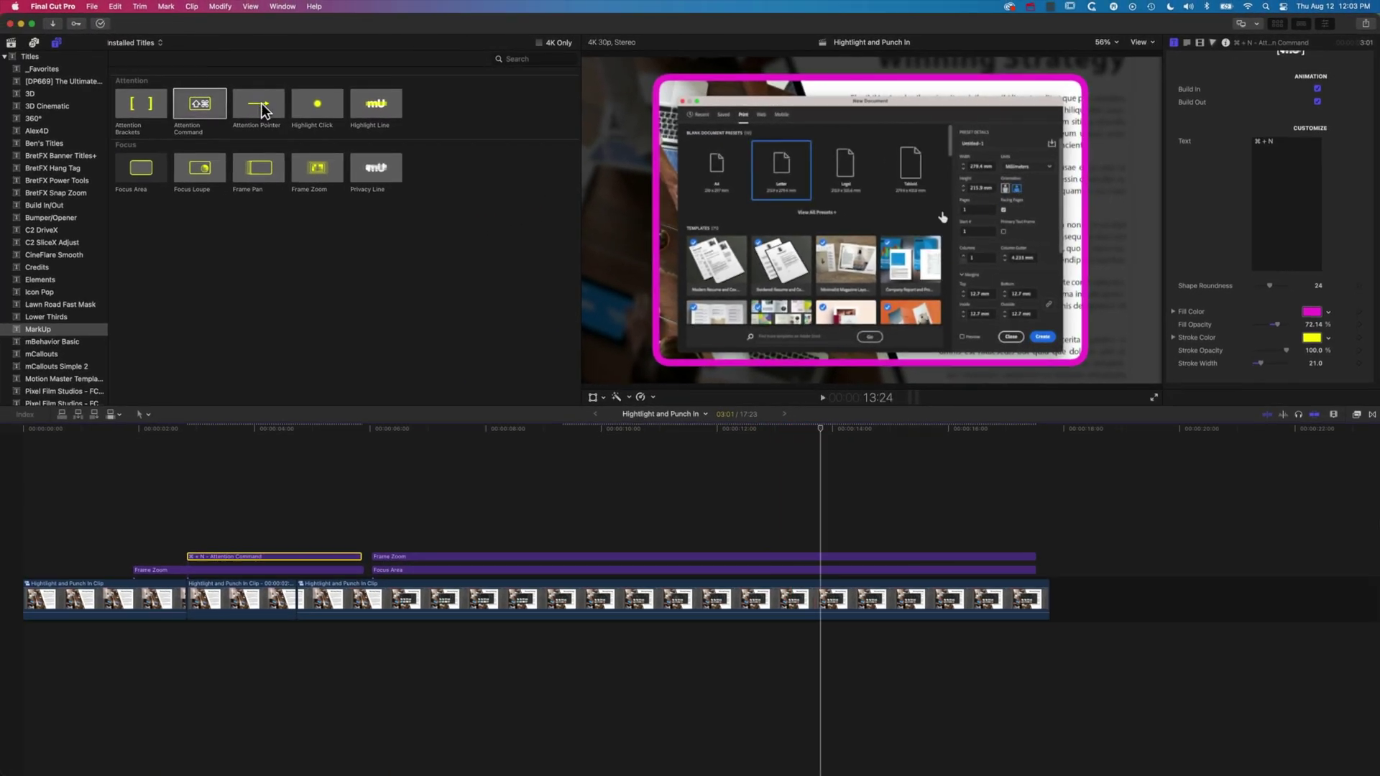
# Add an Attention Pointer above the Frame Zoom clip, rotated to about 125.9° and curved toward the Print tab.
pyautogui.moveTo(264, 111); pyautogui.dragTo(407, 543)
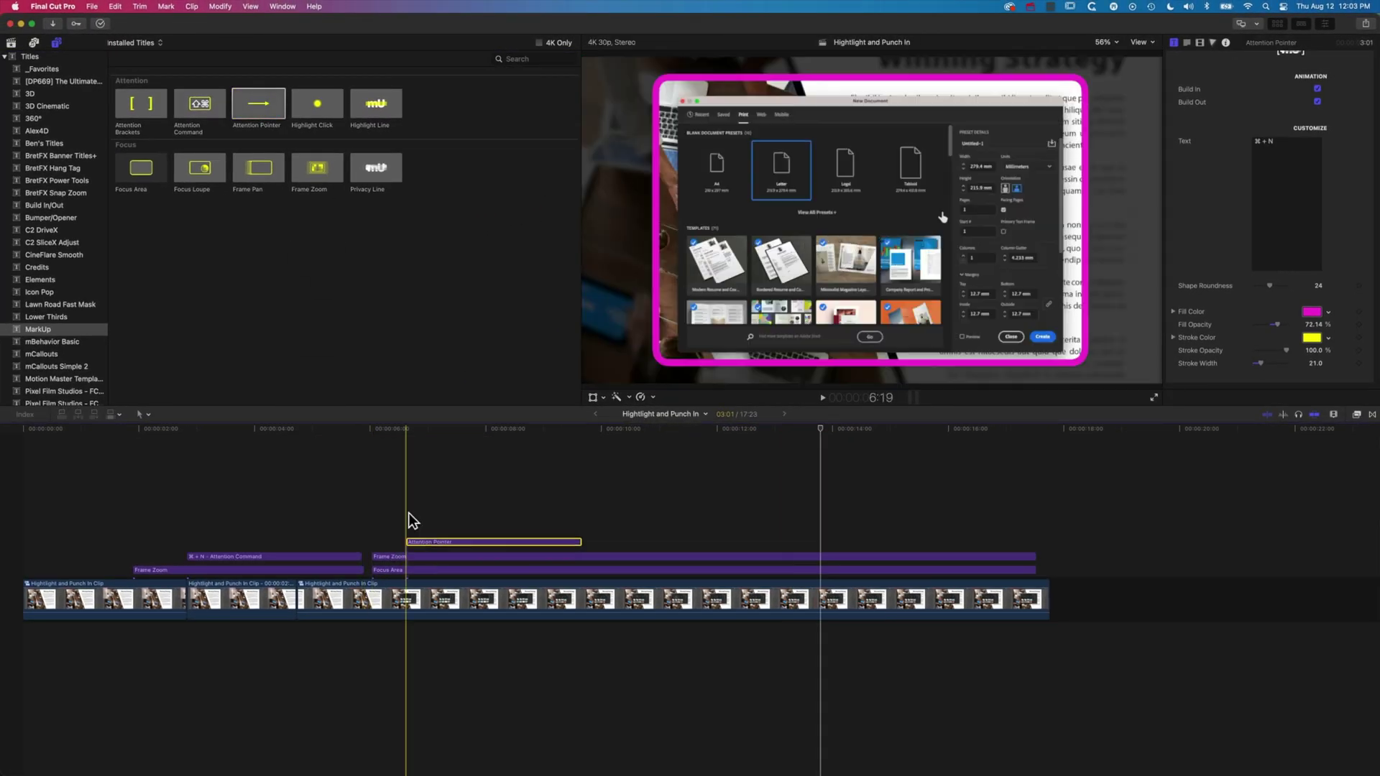
pyautogui.press('space')
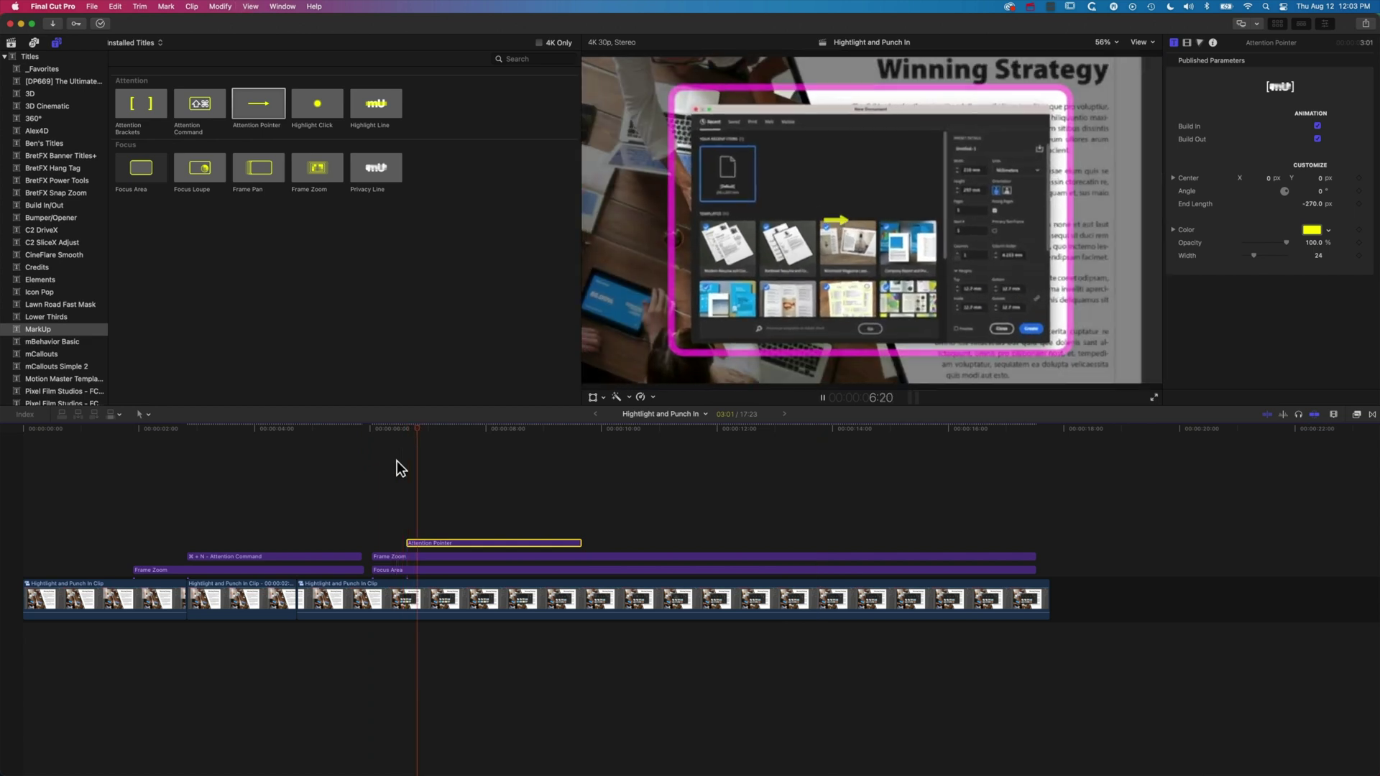
pyautogui.press('space')
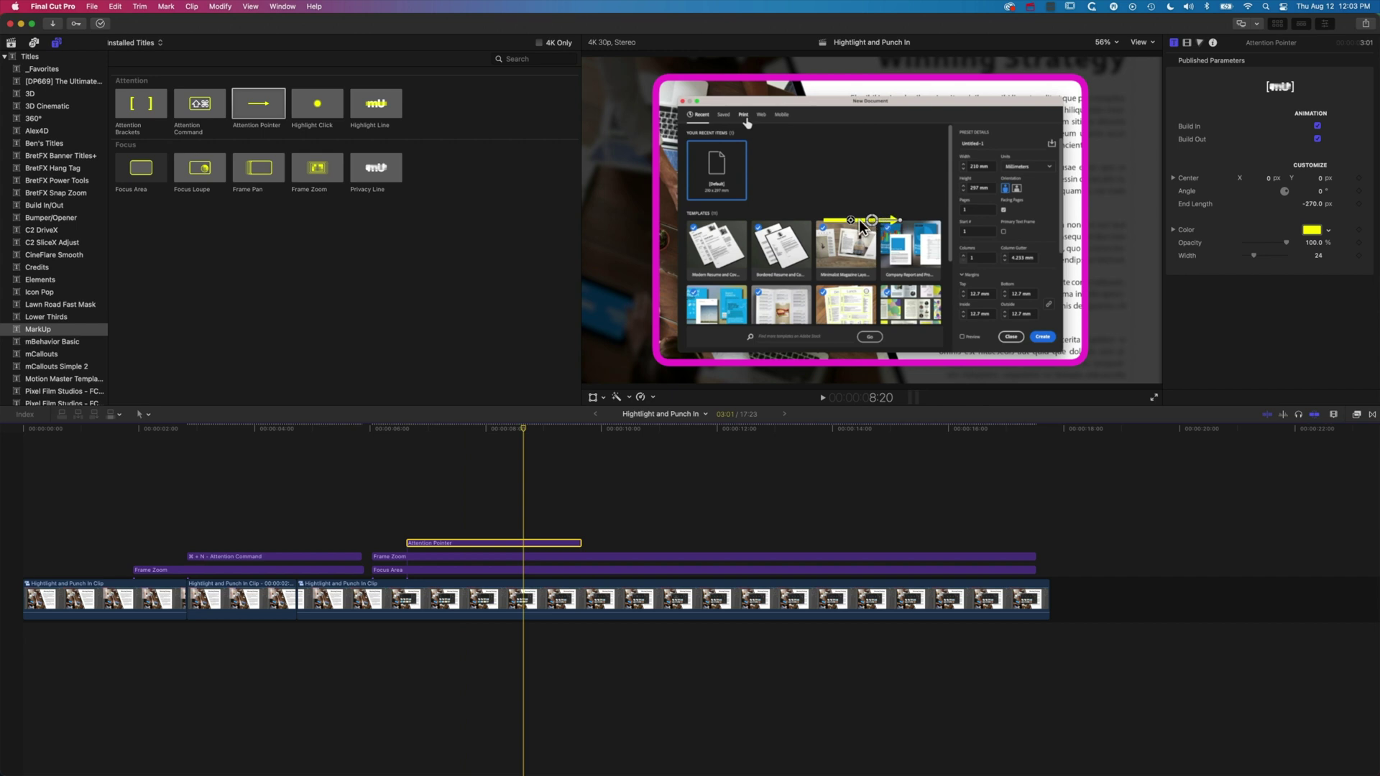
pyautogui.moveTo(900, 227); pyautogui.dragTo(762, 137)
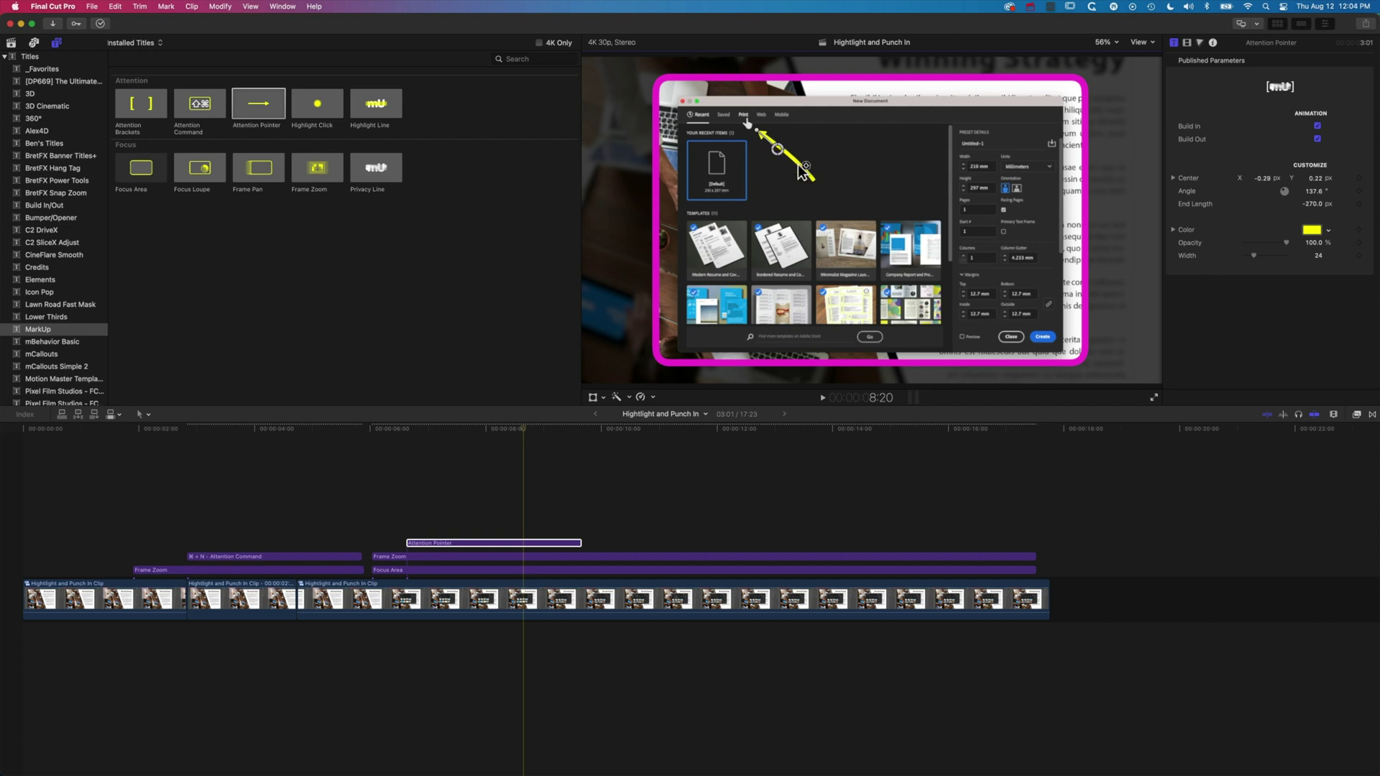
pyautogui.moveTo(803, 169); pyautogui.dragTo(762, 132)
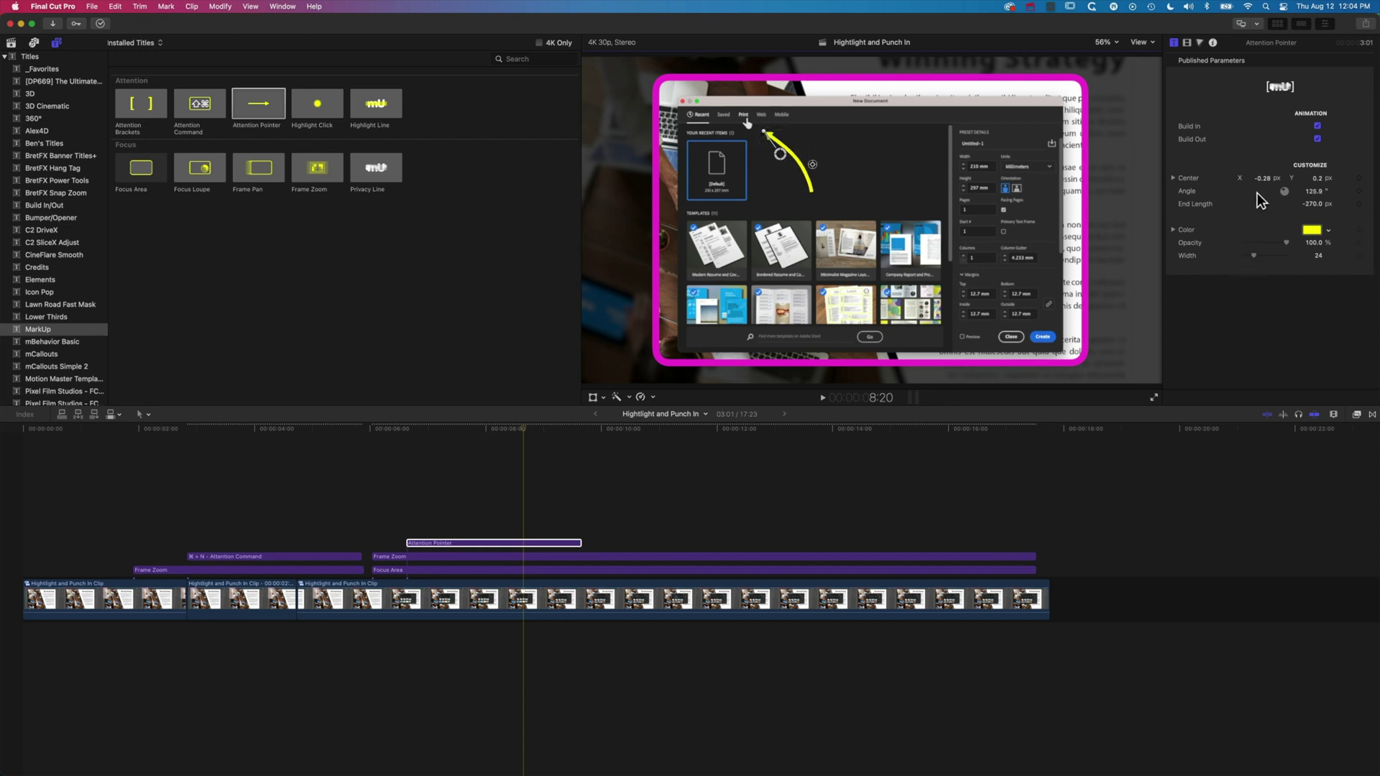
pyautogui.click(373, 488)
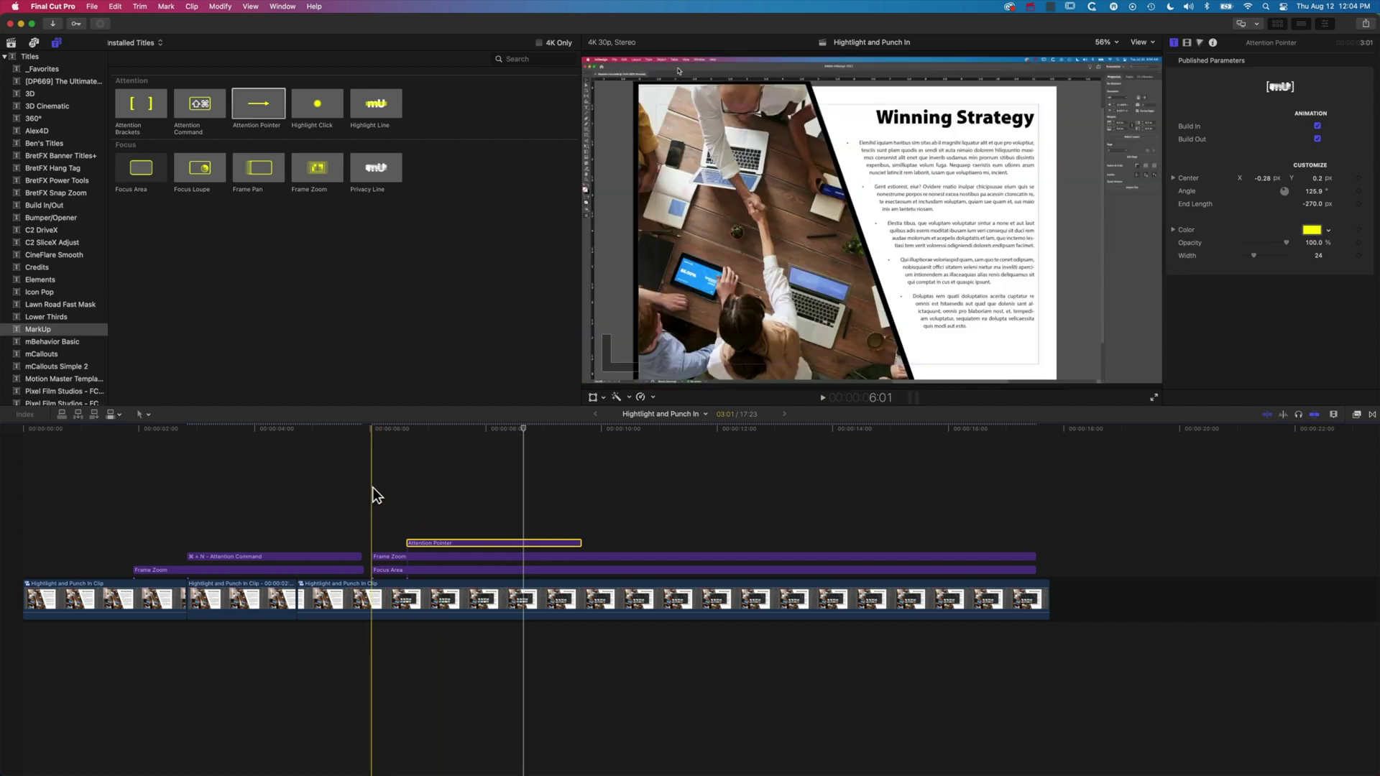
pyautogui.press('space')
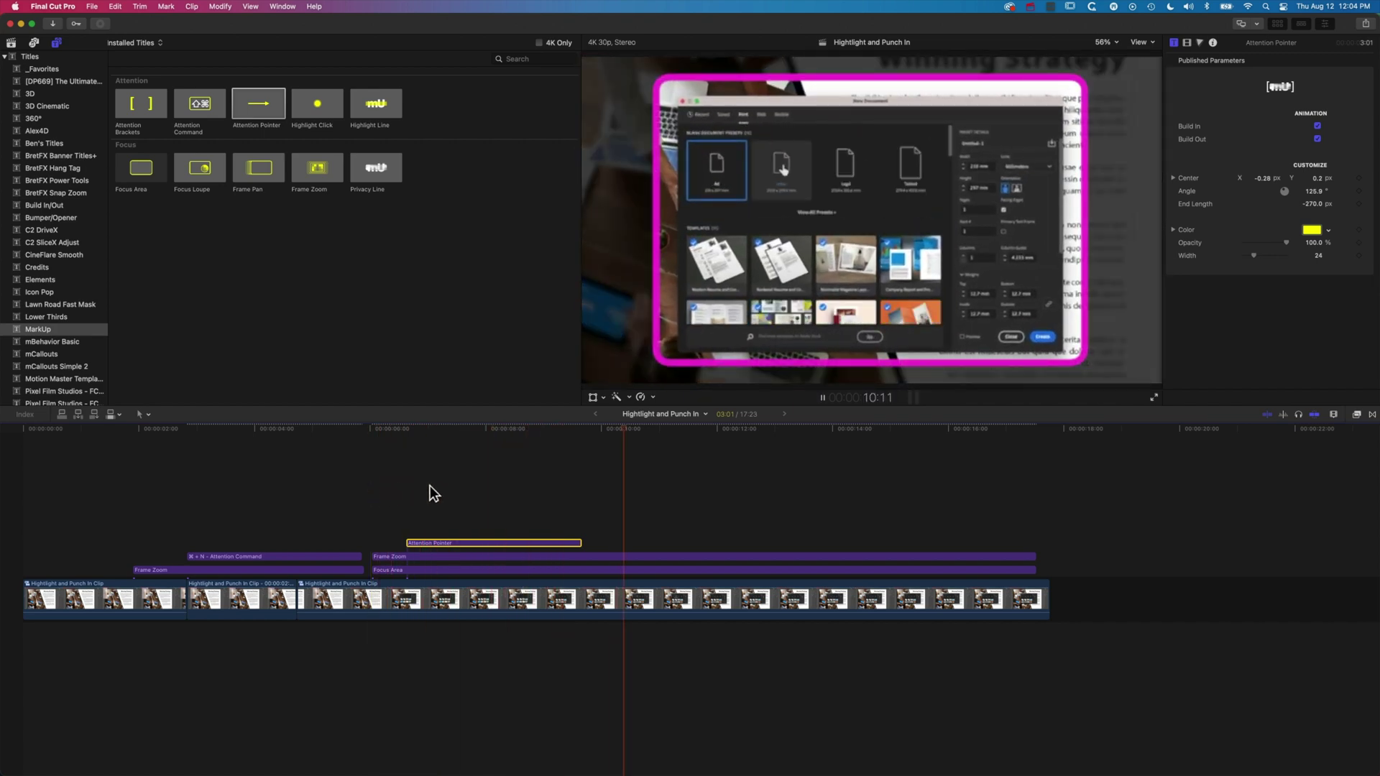
pyautogui.press('space')
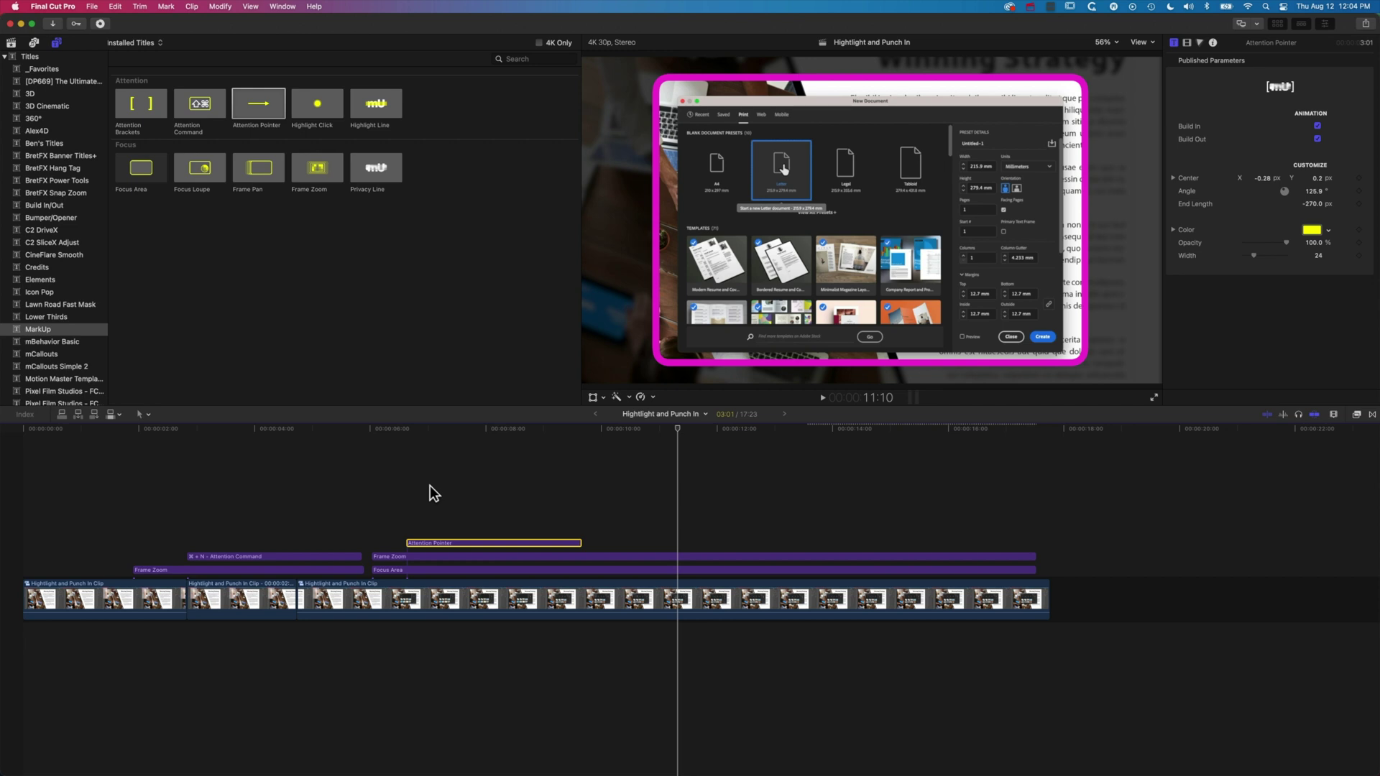